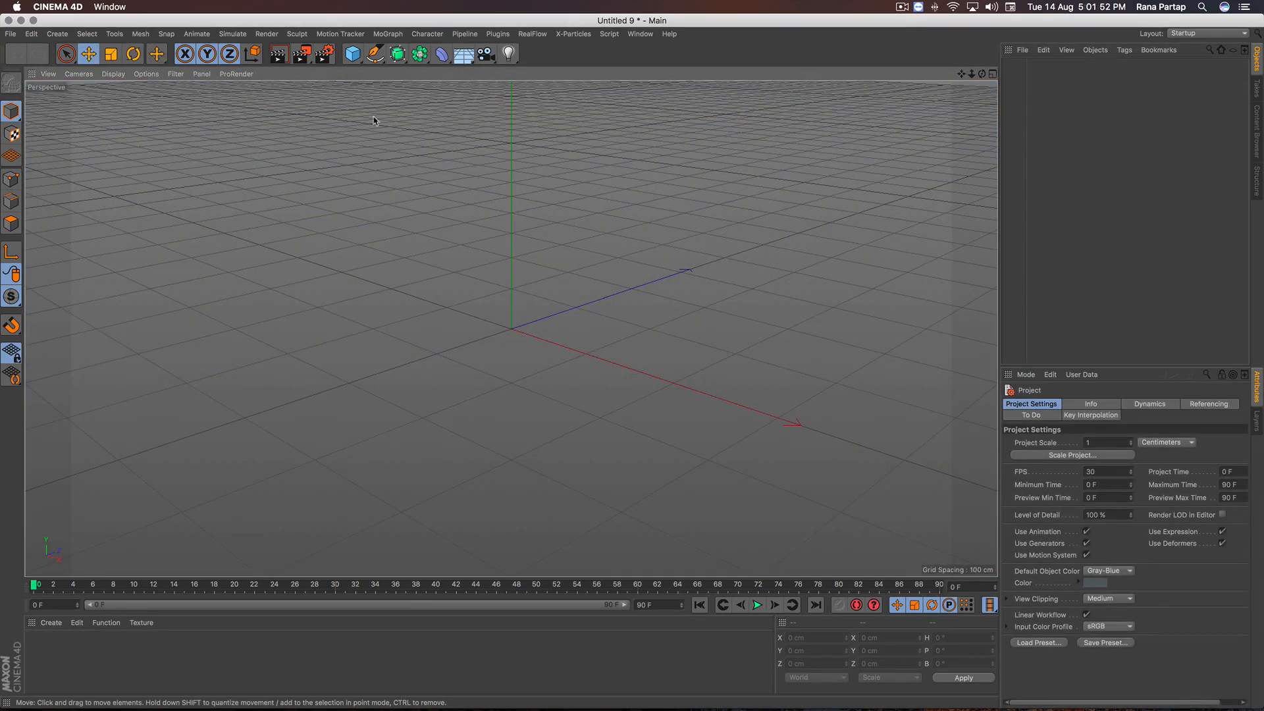
Step: Add a Landscape object and set its width and depth to 2600 cm each
click(353, 54)
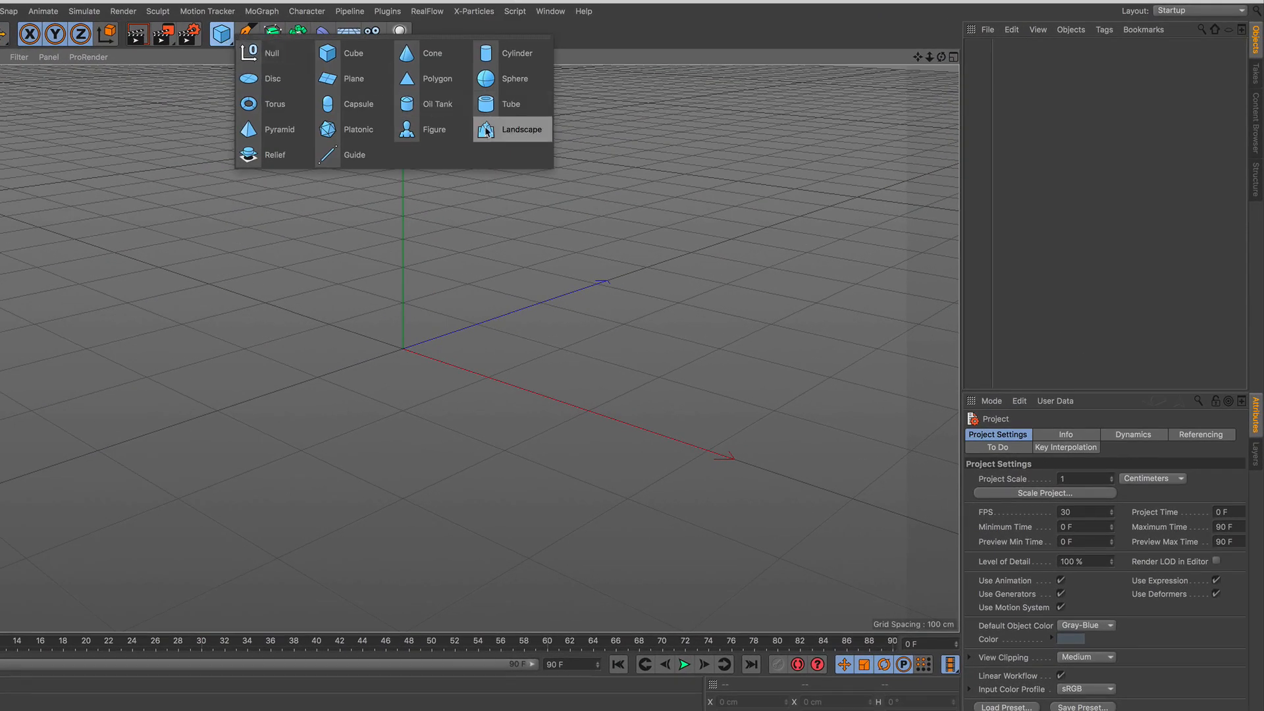
click(488, 142)
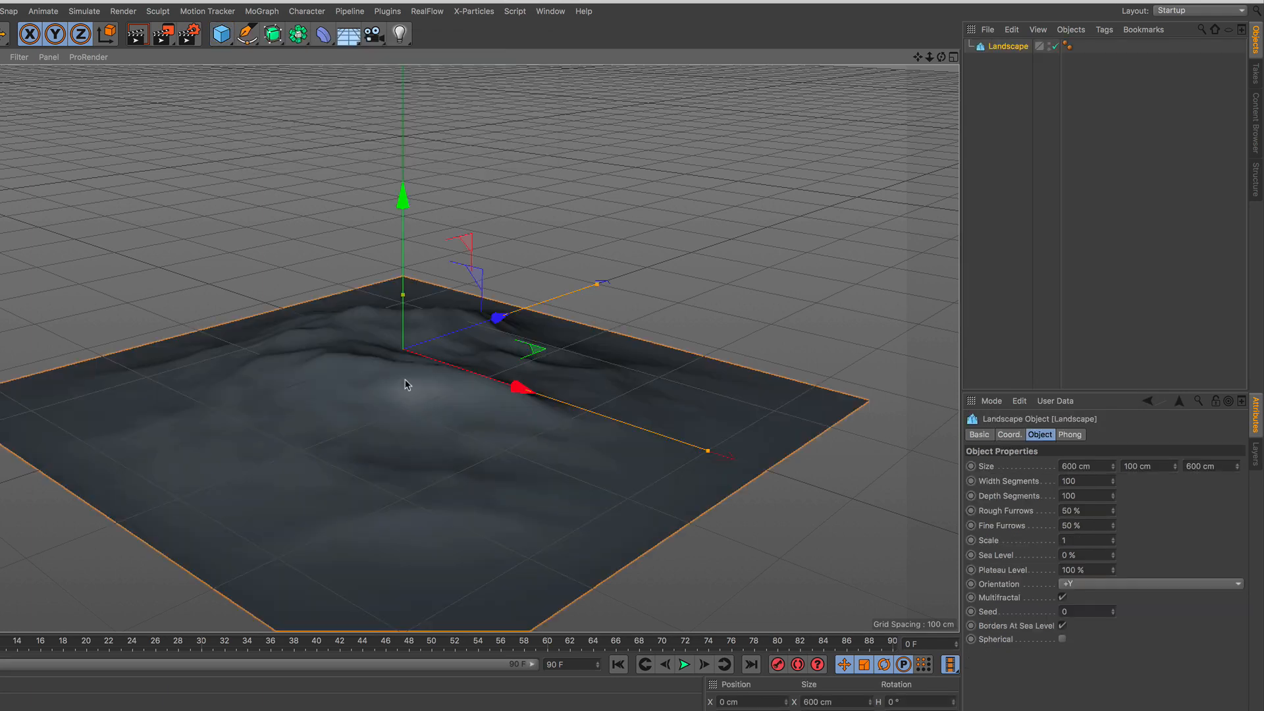
scroll(406, 434, down, 2)
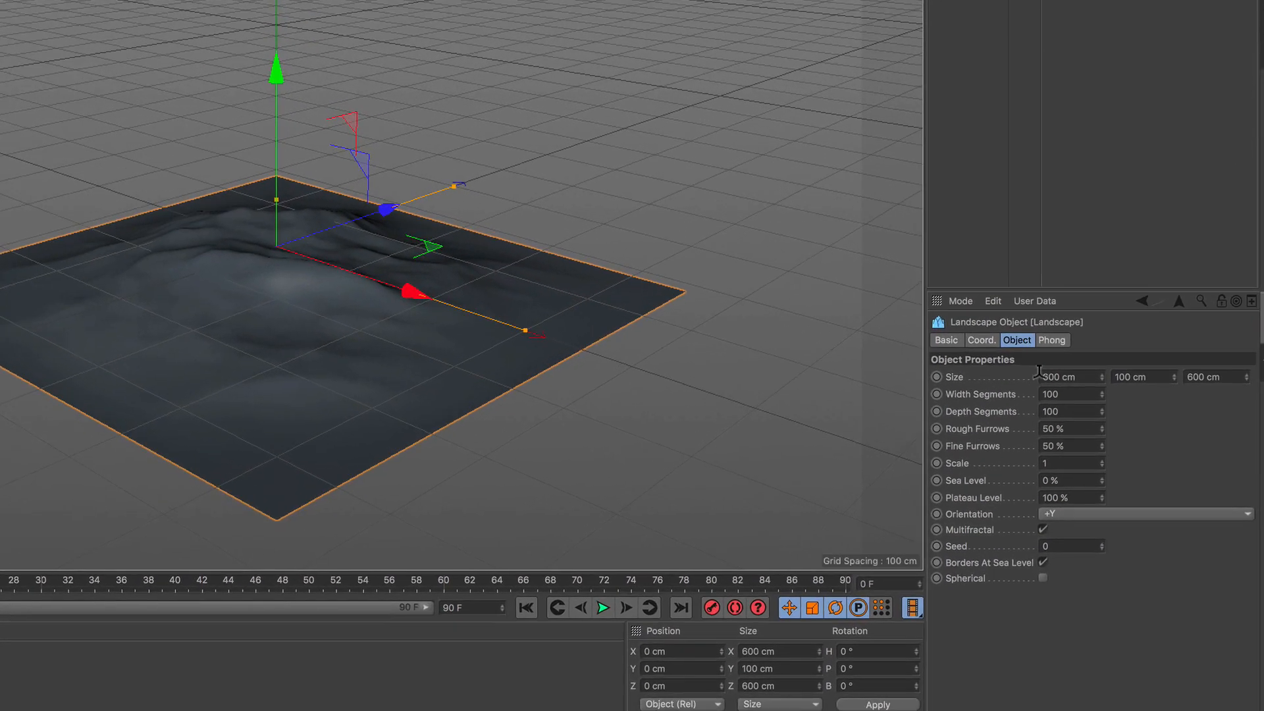
click(1061, 466)
text(2)
click(1185, 415)
click(1188, 363)
text(2)
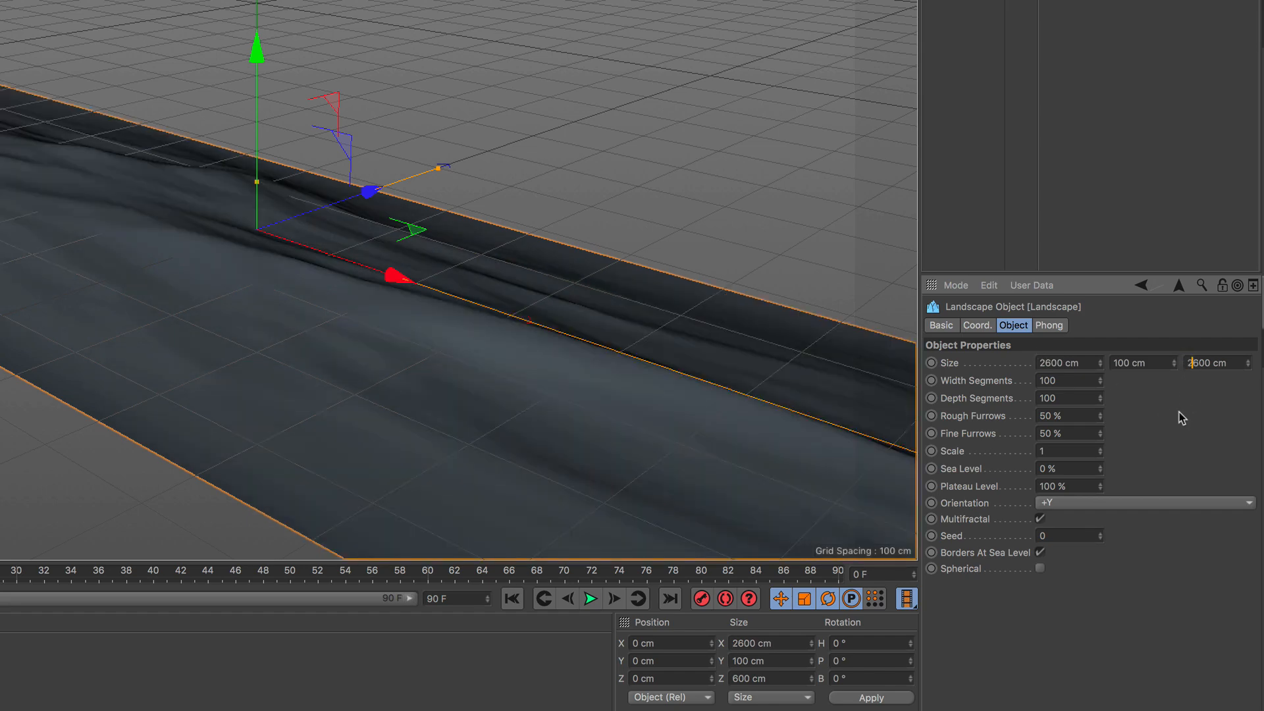
key(Return)
scroll(241, 319, down, 3)
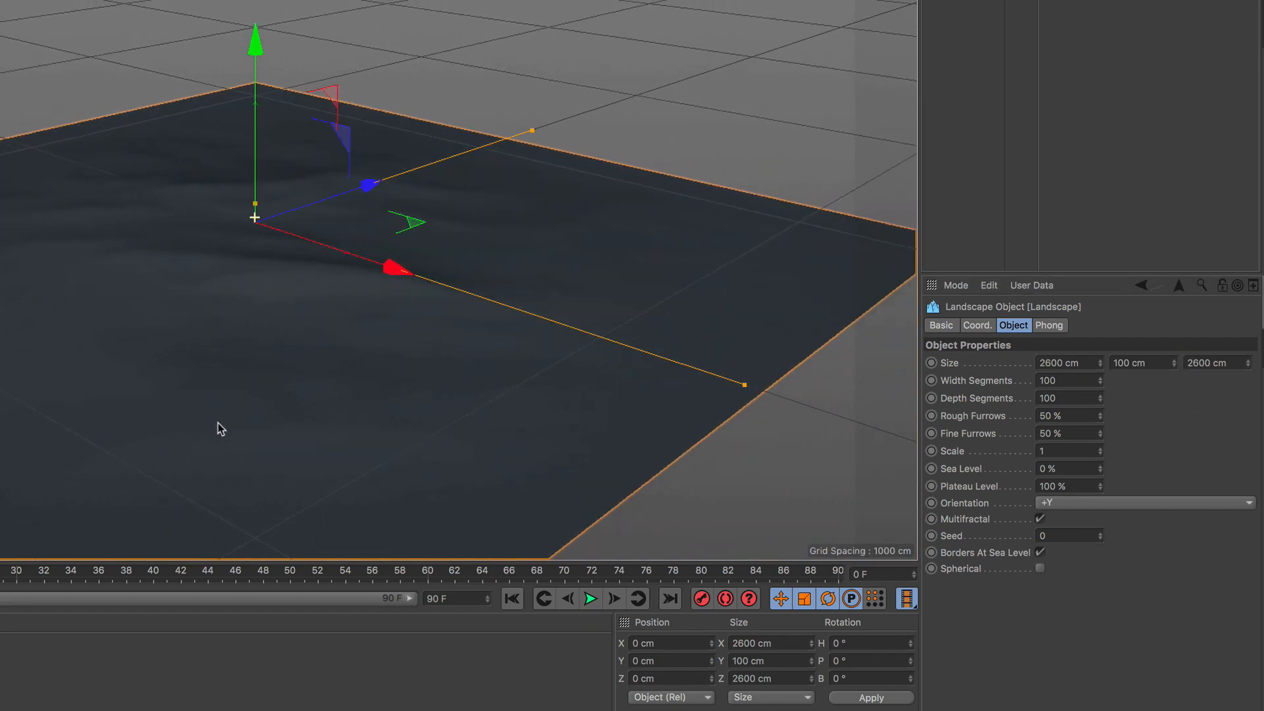
Step: Set the landscape's height to 1100 cm and frame the whole mountain in the view
click(1112, 358)
text(1)
key(Return)
alt+right_drag(282, 306, 279, 364)
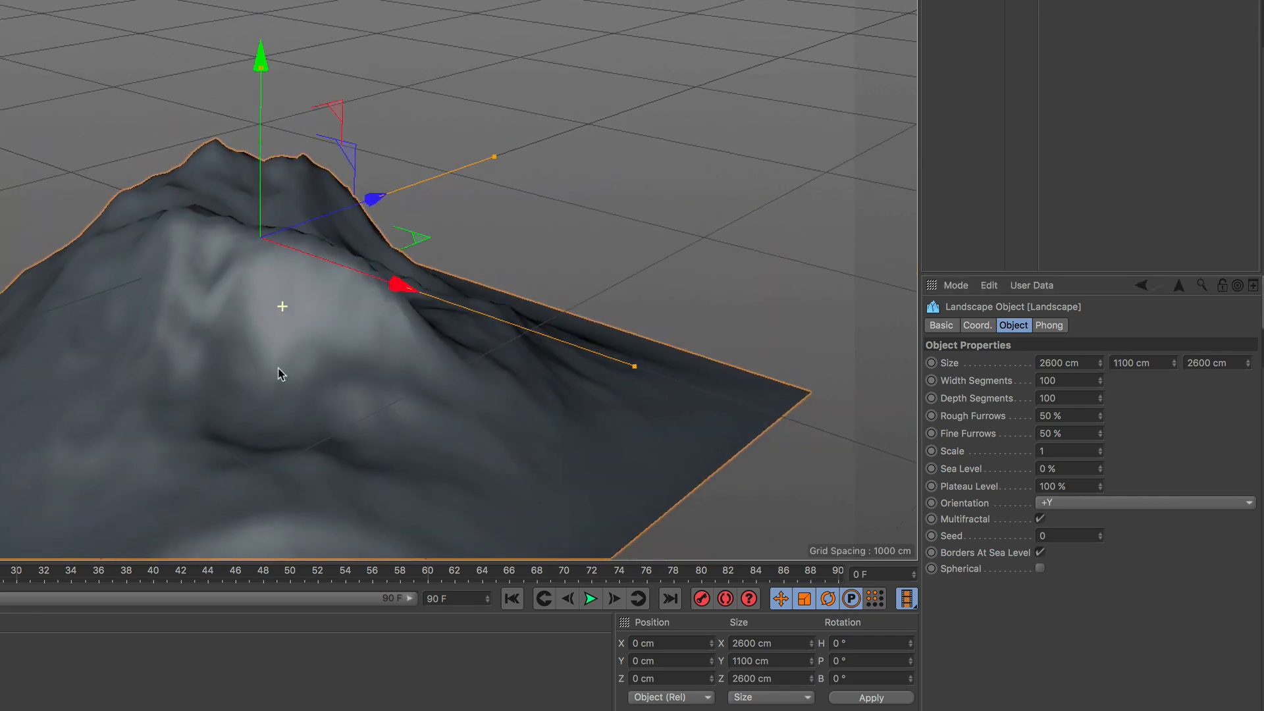
alt+middle_drag(279, 365, 307, 283)
alt+right_drag(293, 291, 294, 263)
alt+drag(278, 245, 278, 281)
alt+right_drag(273, 285, 276, 271)
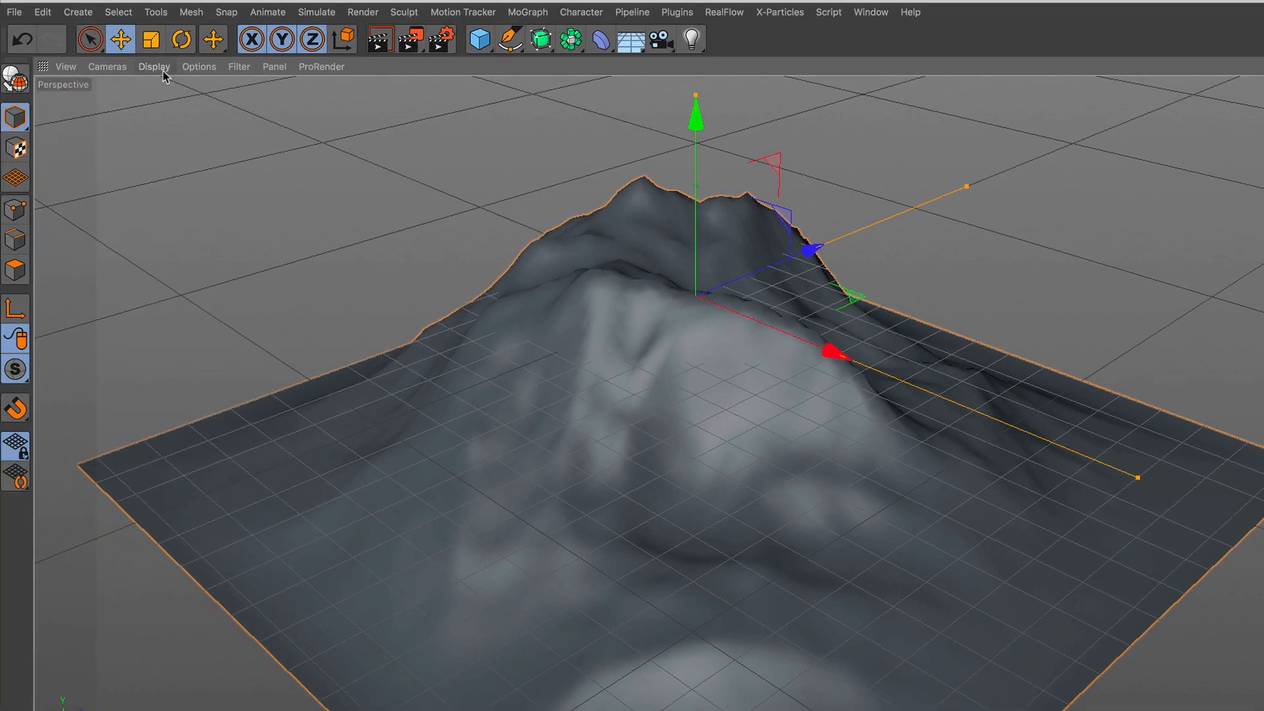
Step: Display the mesh lines over the shaded landscape and set its width and depth segments to 200 each
click(162, 68)
click(182, 106)
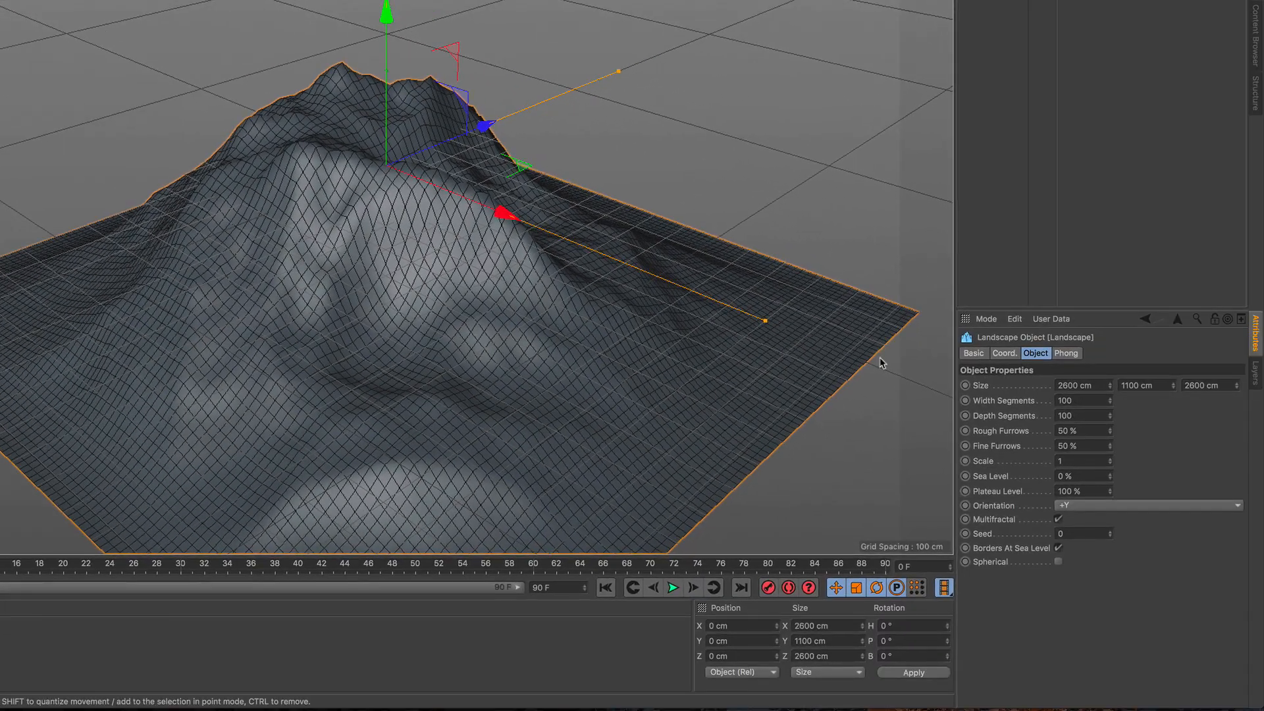
click(1059, 401)
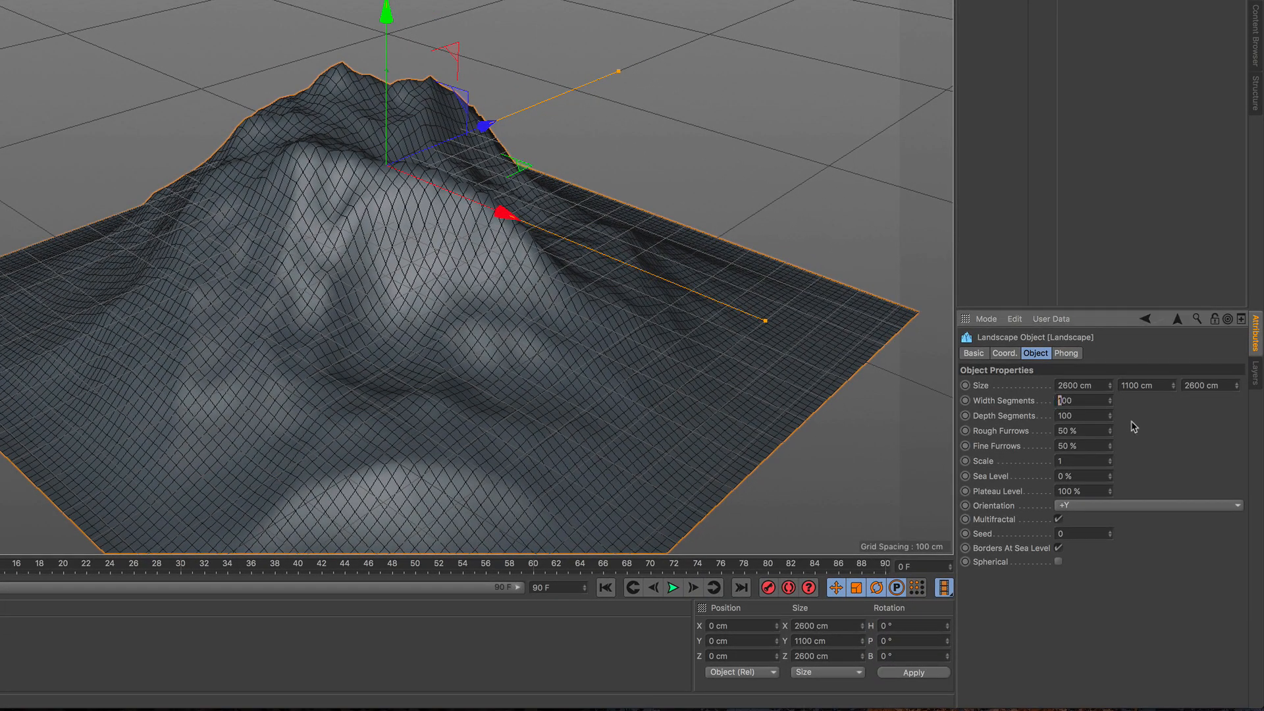
text(200)
key(Return)
click(1059, 415)
text(200)
key(Return)
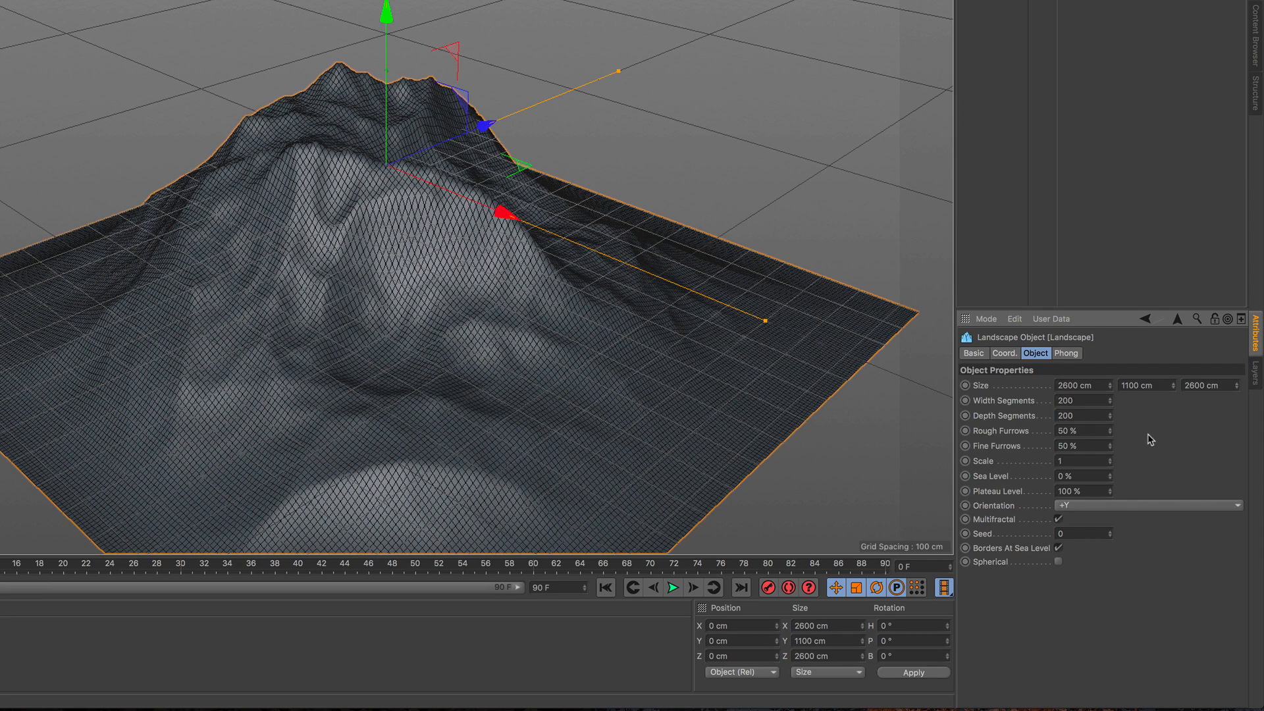
Step: Try successive seeds for the landscape's shape and settle on seed 8
click(1110, 530)
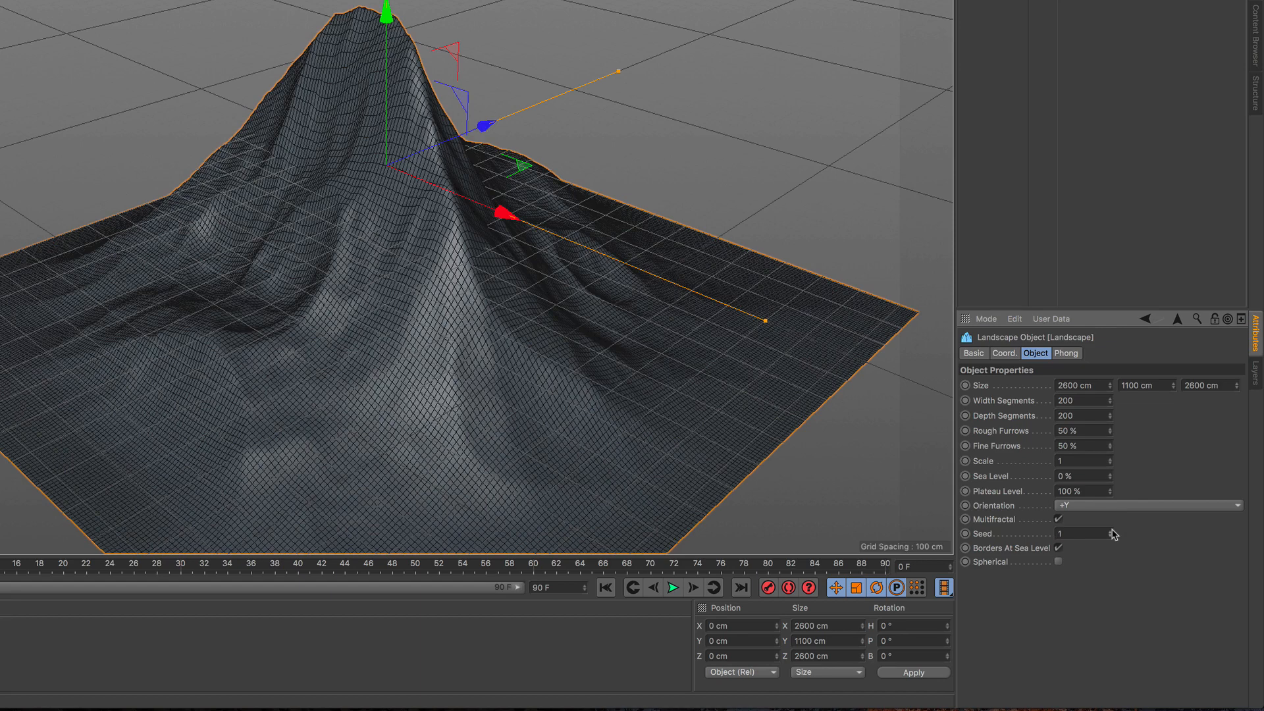
click(1111, 531)
click(1111, 530)
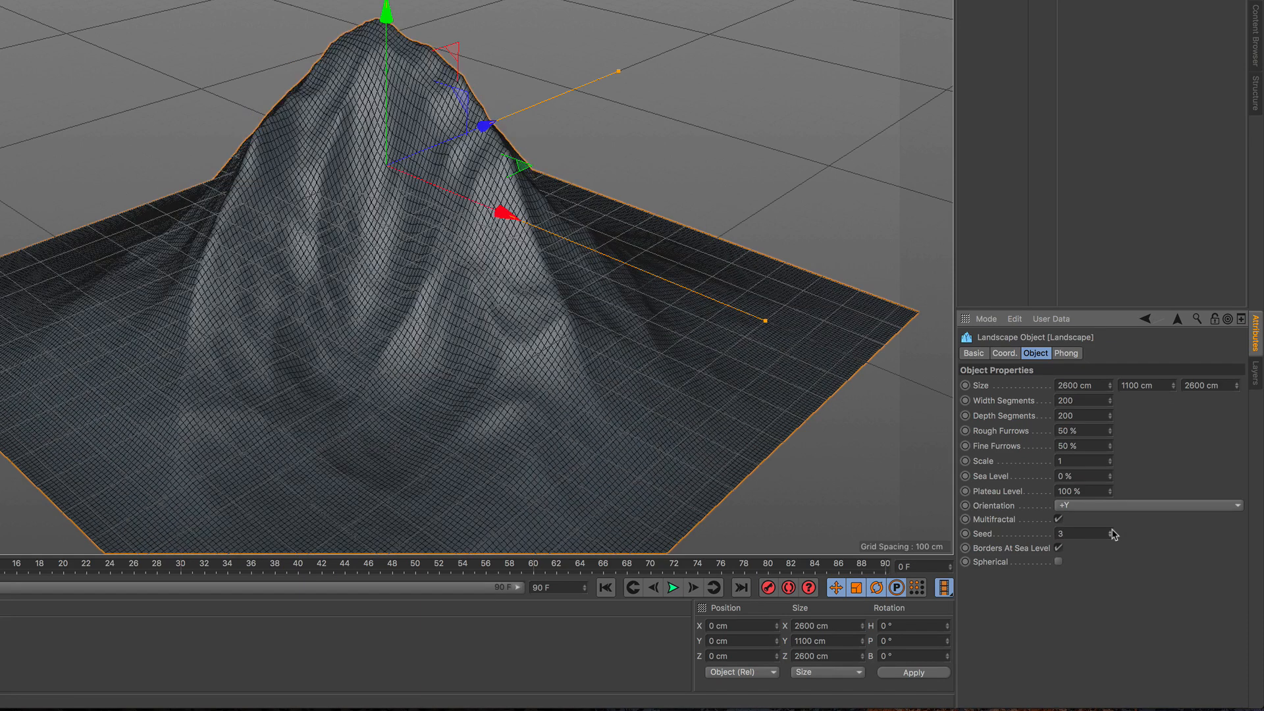
click(1111, 530)
click(1110, 530)
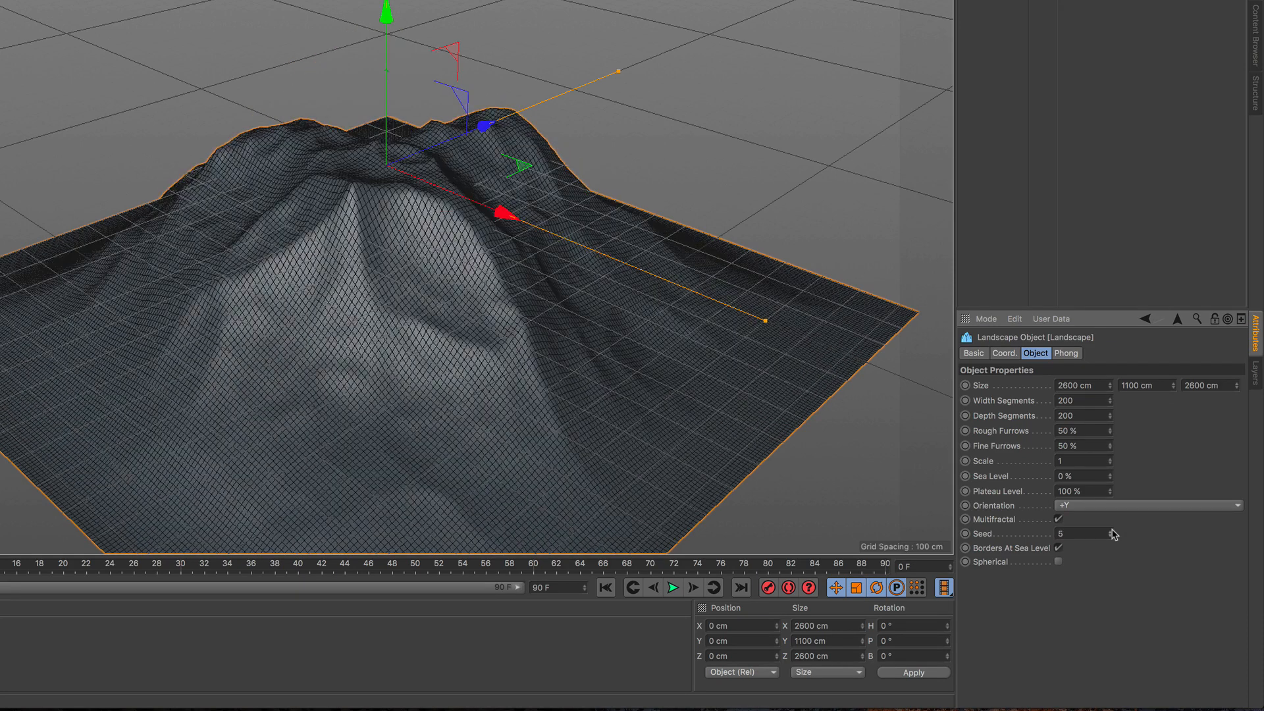
click(1111, 530)
click(1111, 530)
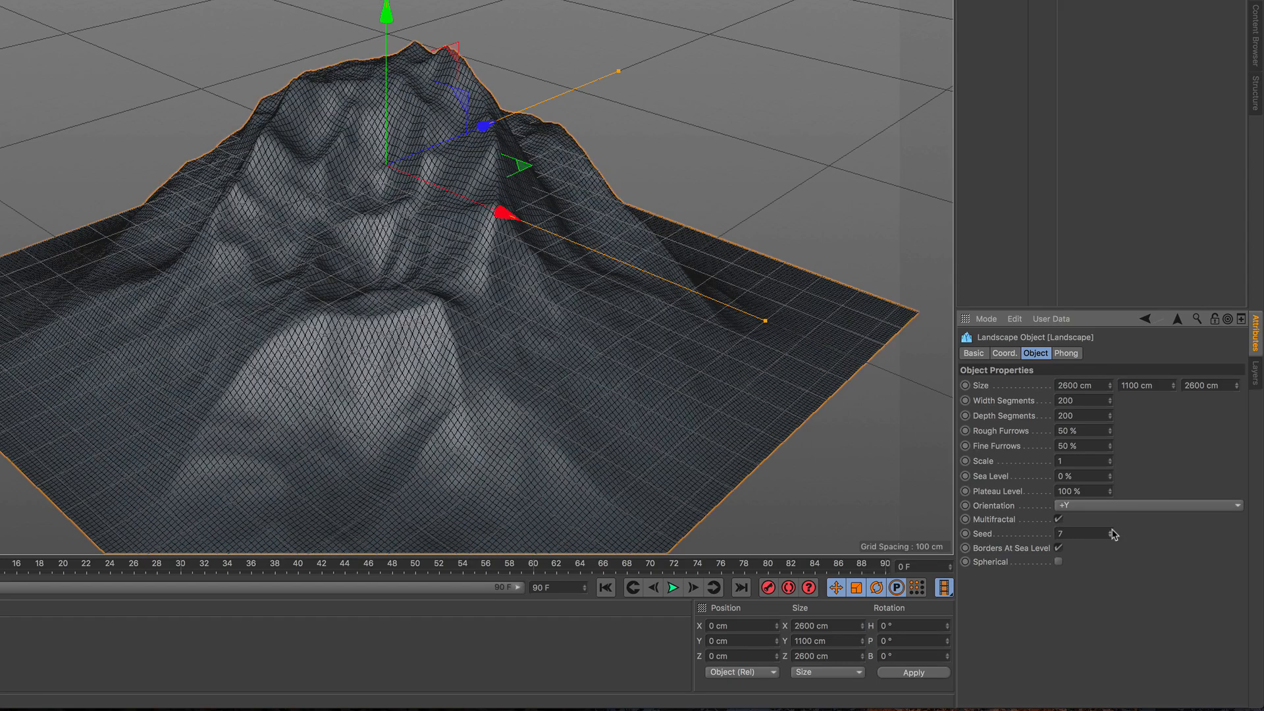
click(1111, 530)
mouse_move(405, 319)
alt+mouse_down()
mouse_move(414, 310)
mouse_move(415, 329)
mouse_move(403, 301)
mouse_move(397, 320)
alt+mouse_up()
alt+middle_drag(398, 319, 404, 260)
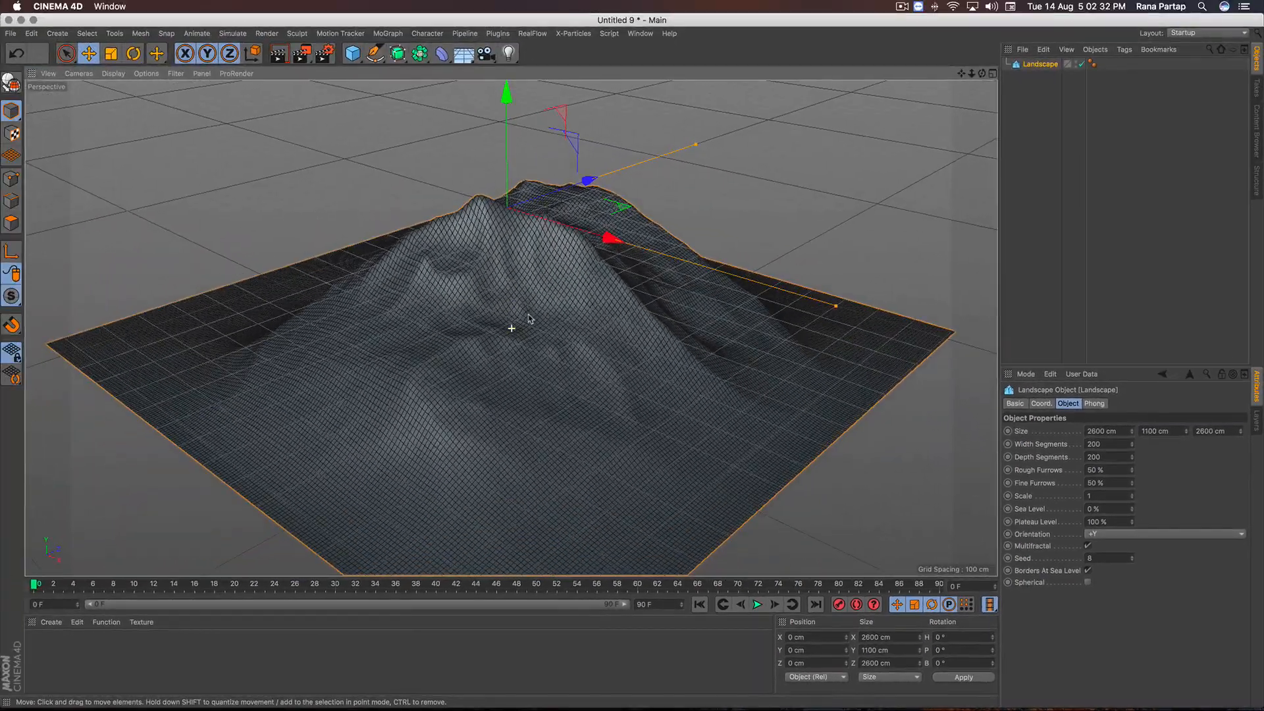
alt+drag(404, 261, 409, 243)
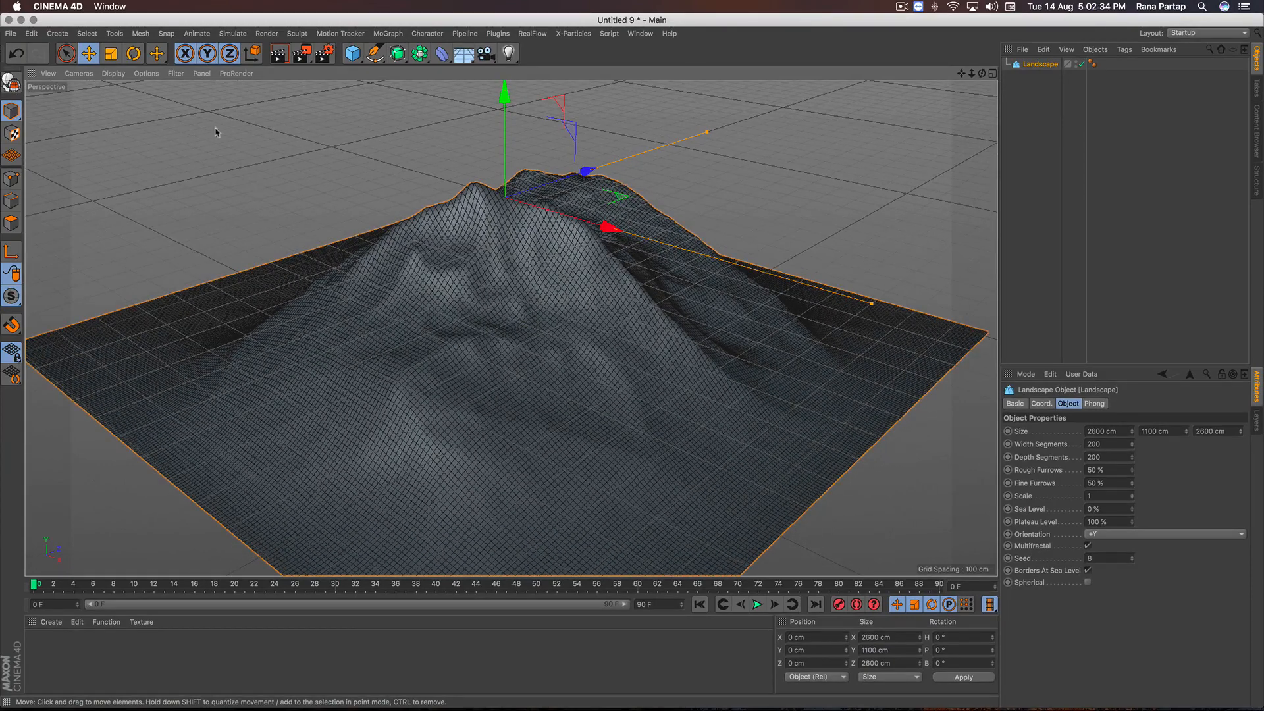
Step: Hide the grid in the perspective view
click(177, 73)
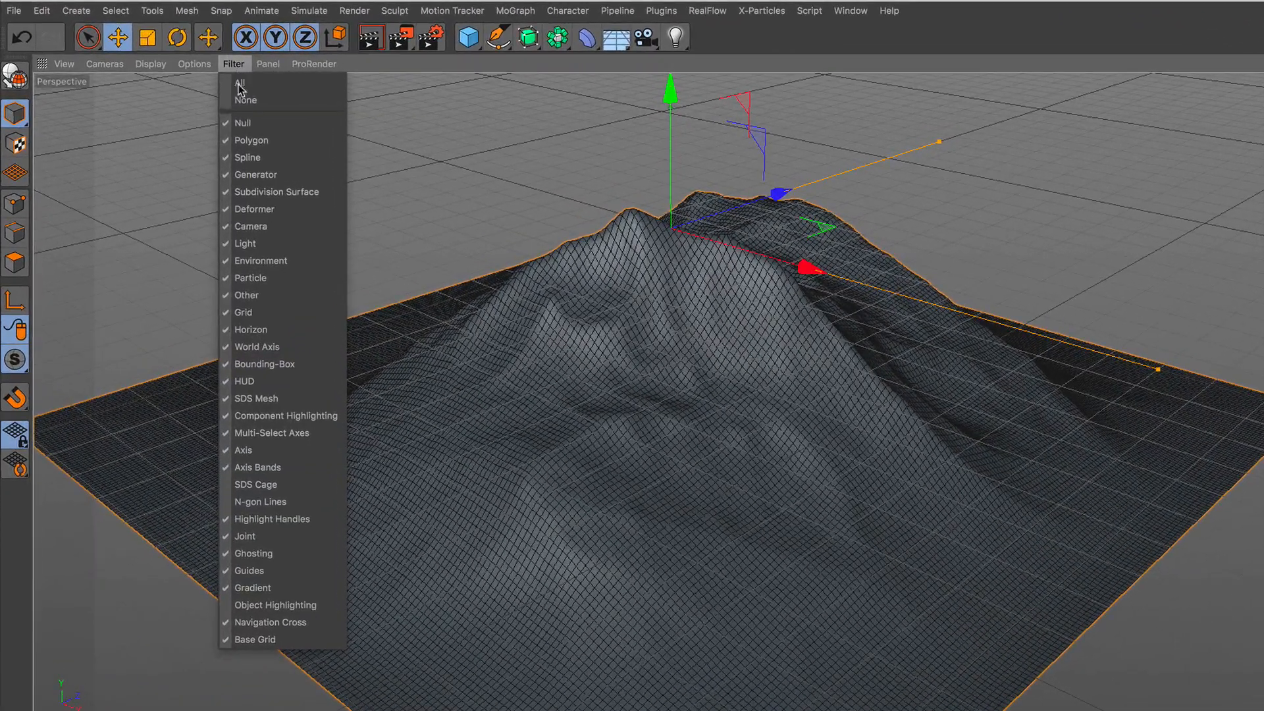
click(302, 309)
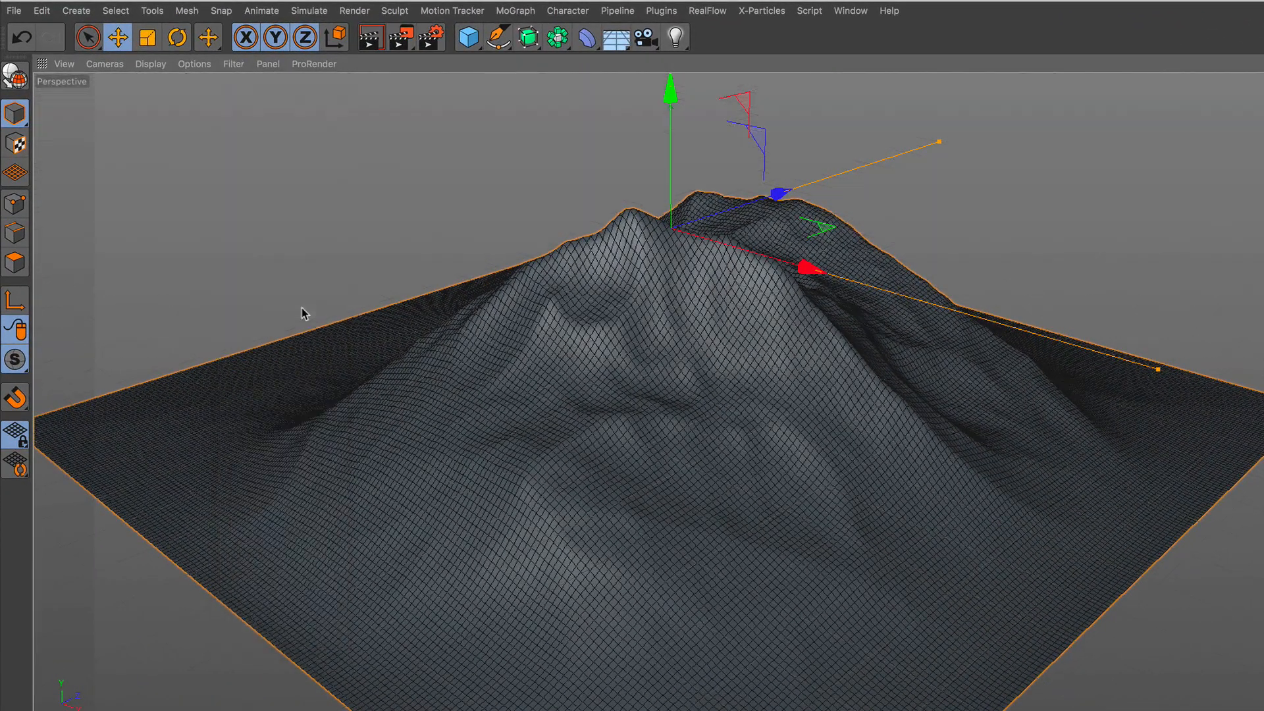
alt+drag(634, 347, 645, 338)
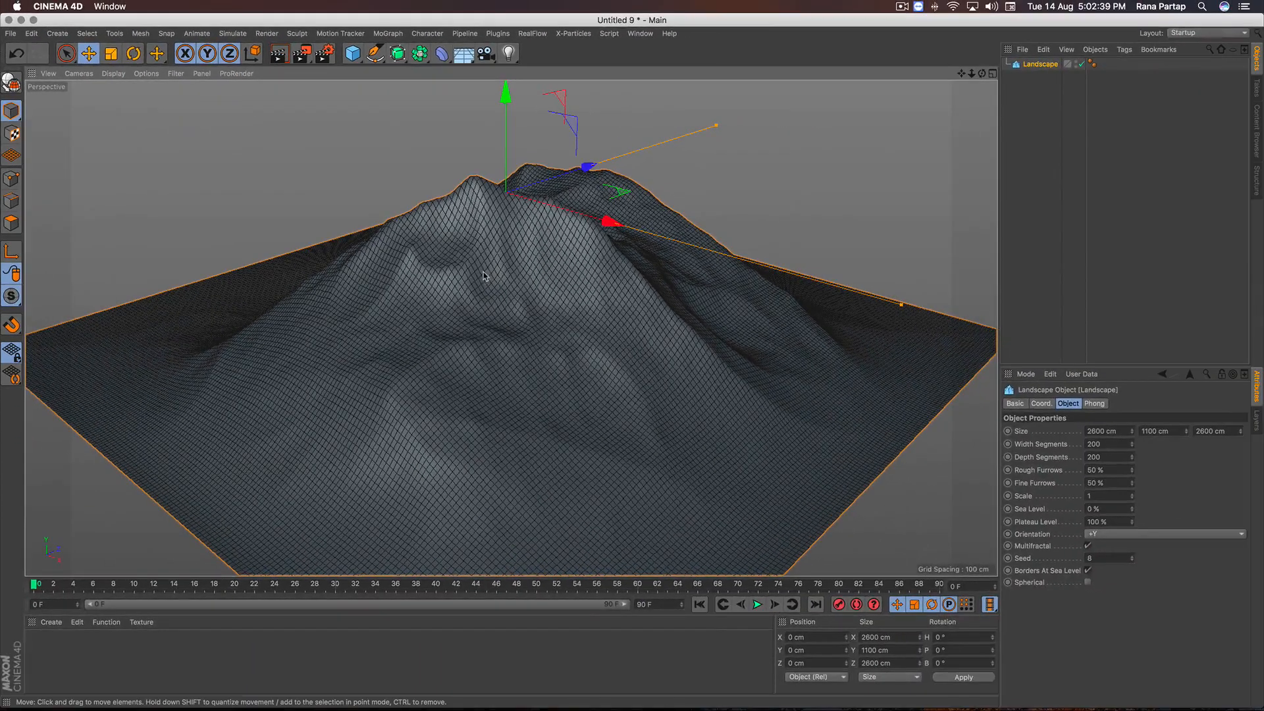
Step: Create a new material and apply it to the landscape
click(51, 622)
click(74, 513)
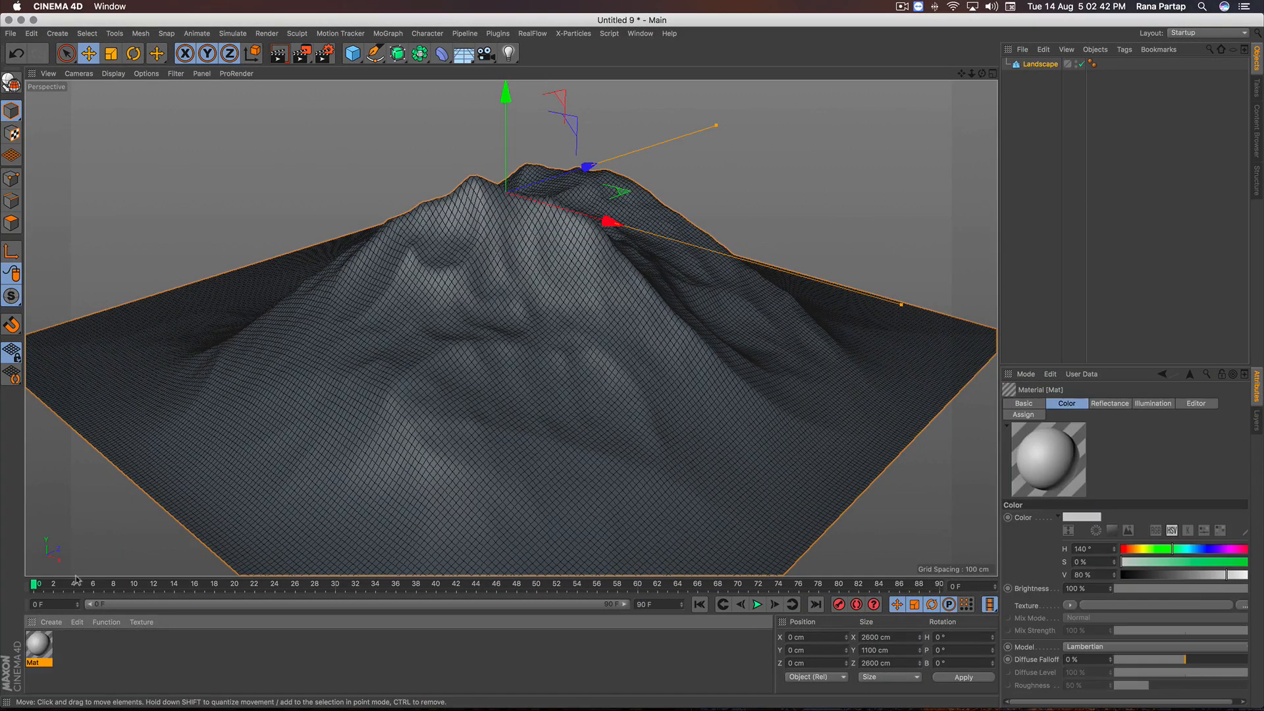
drag(40, 645, 509, 434)
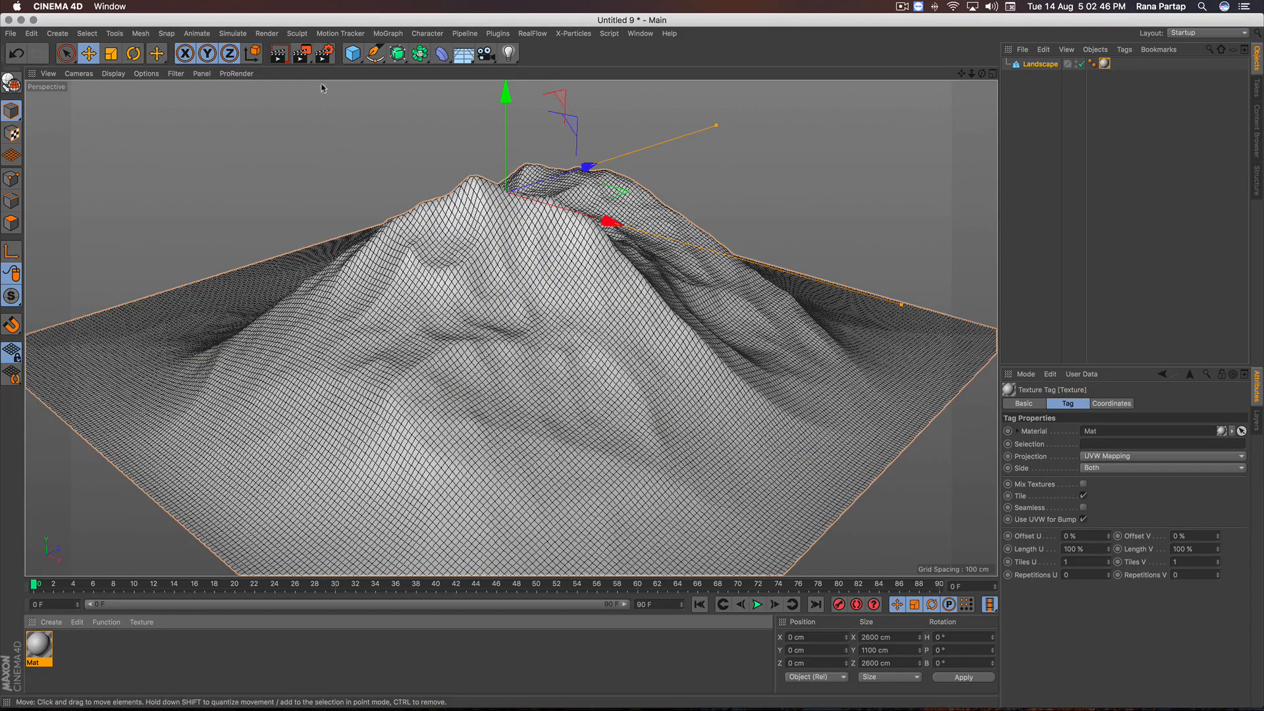
Step: Enable the Interactive Render Region and place it over the mountain's two peaks
click(301, 54)
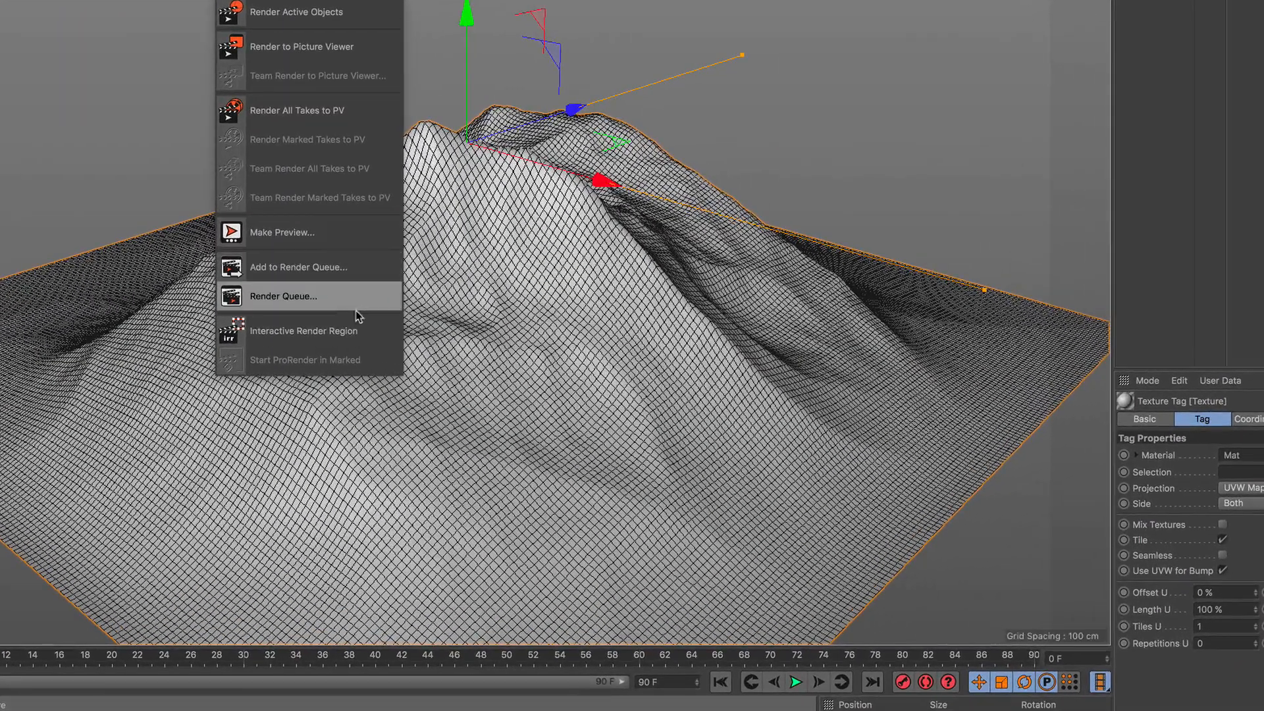
click(395, 334)
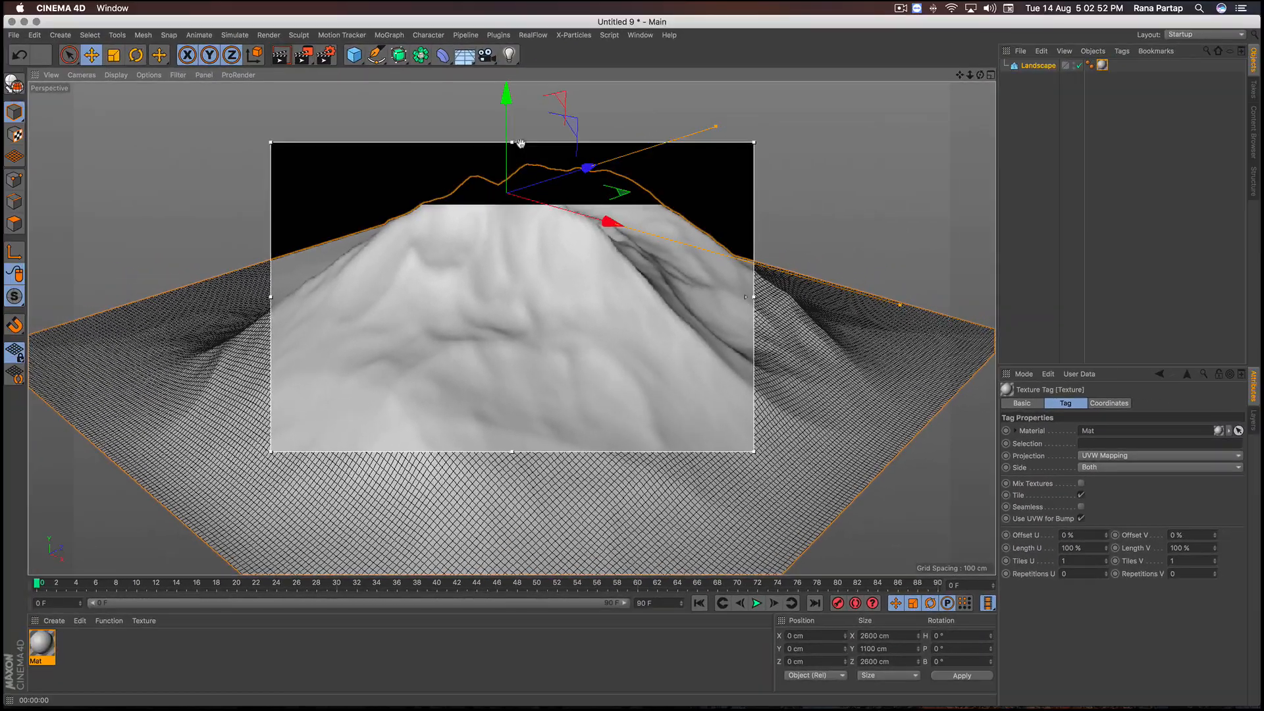
alt+drag(634, 324, 465, 327)
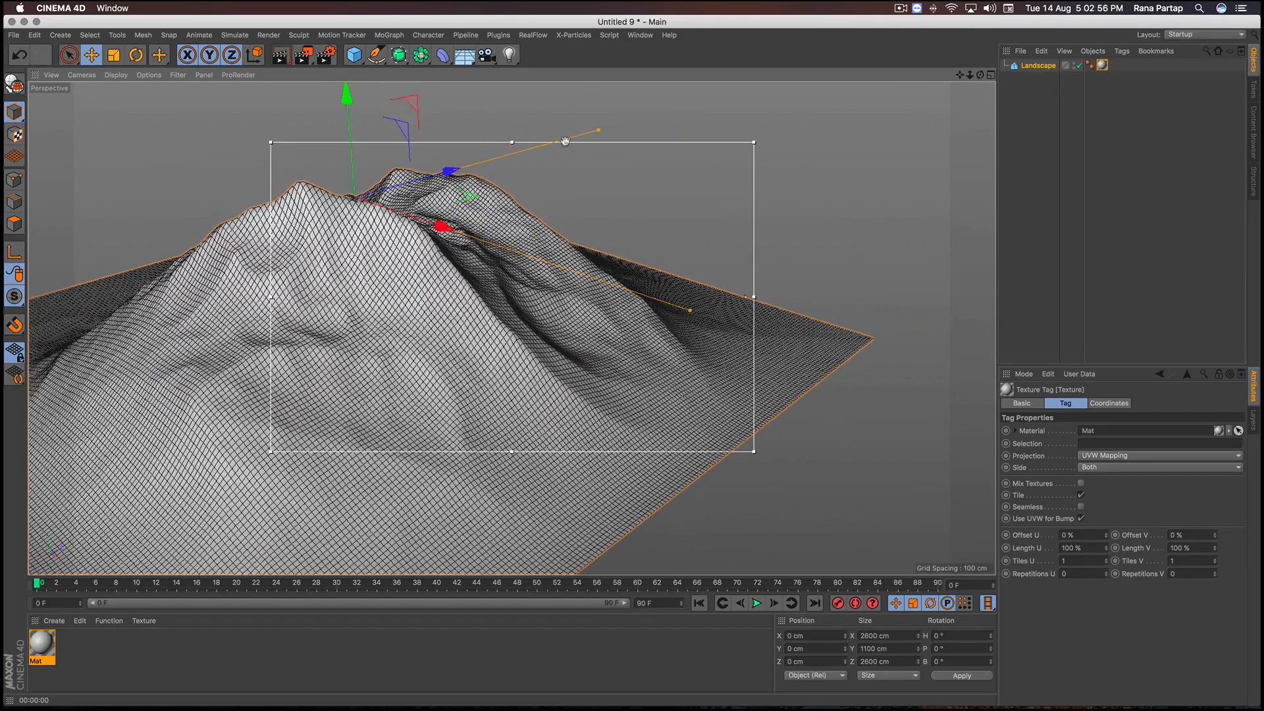
drag(568, 143, 414, 146)
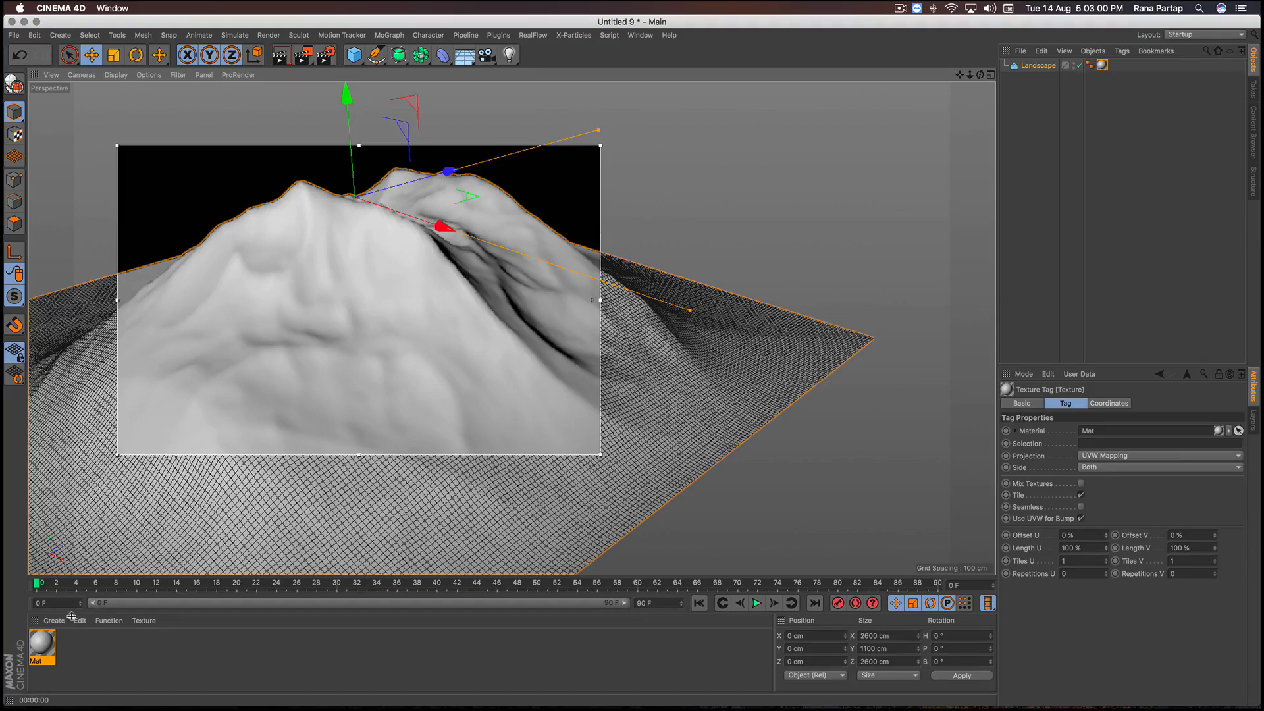
Step: Open the landscape's material for editing beside the render region and disable its Reflectance channel
double_click(41, 643)
drag(413, 91, 877, 149)
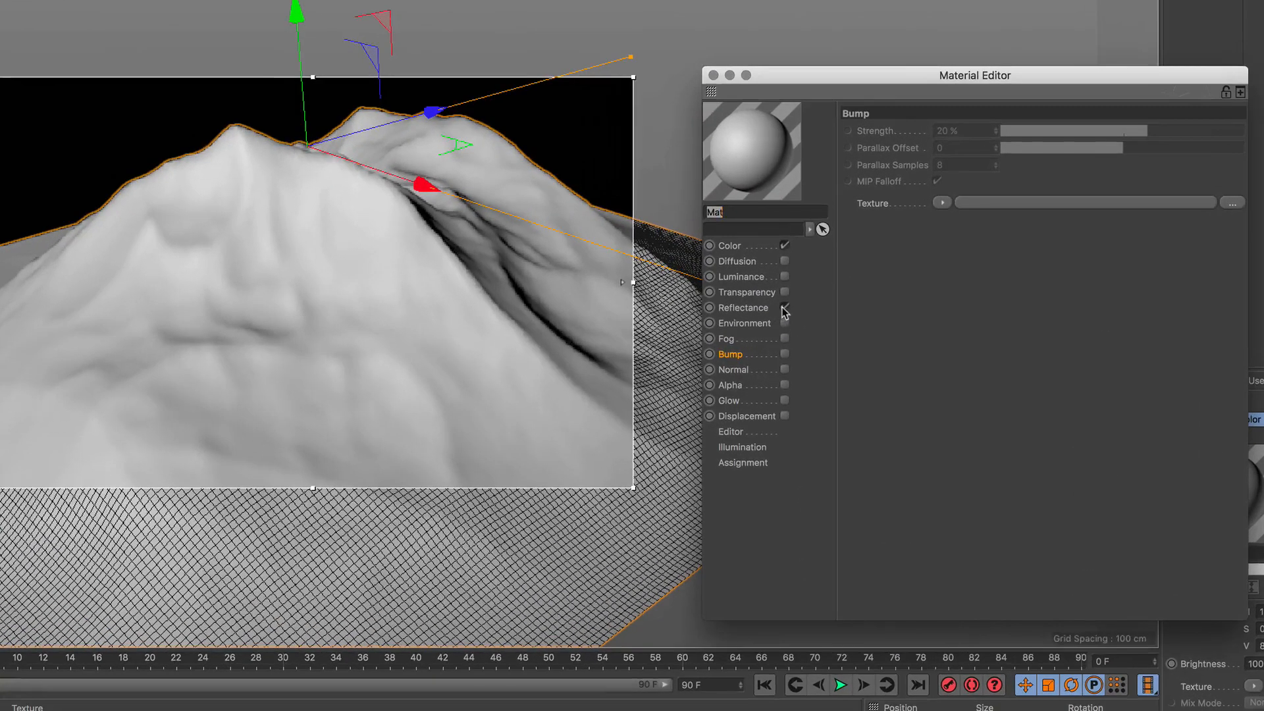
click(715, 318)
Step: Load a Layer shader as the texture of the material's Color channel
click(730, 245)
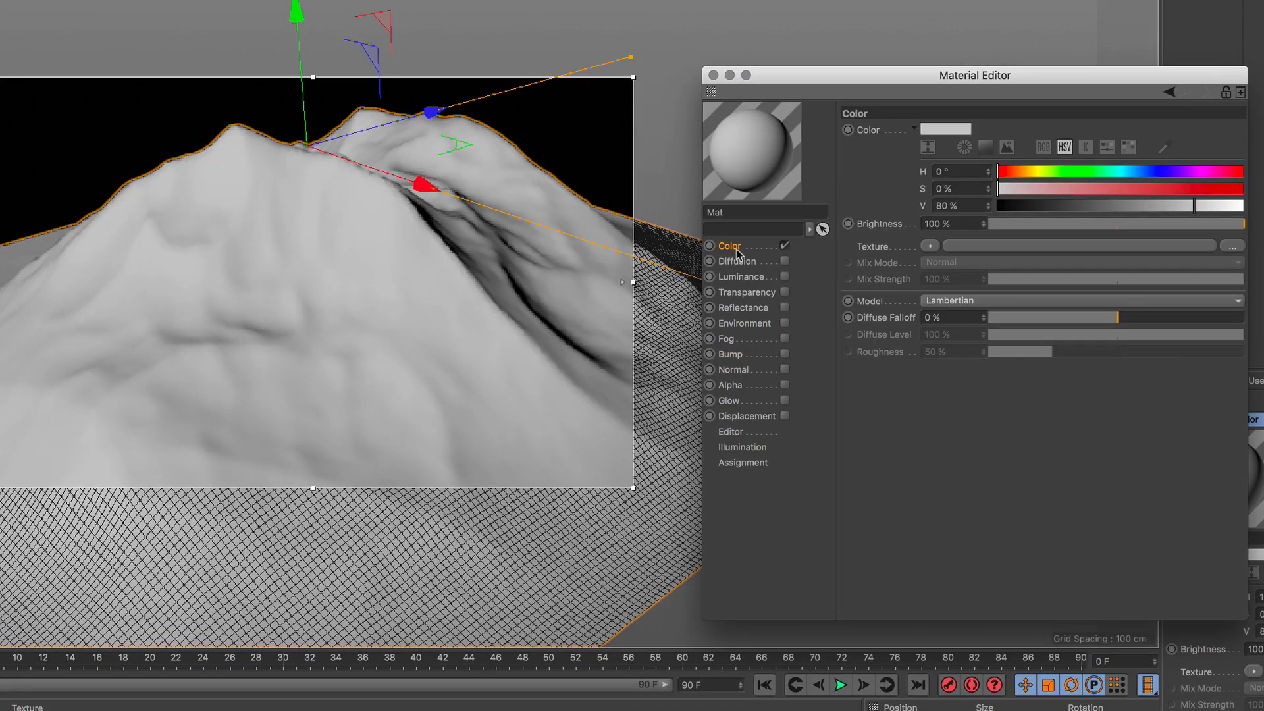
click(931, 246)
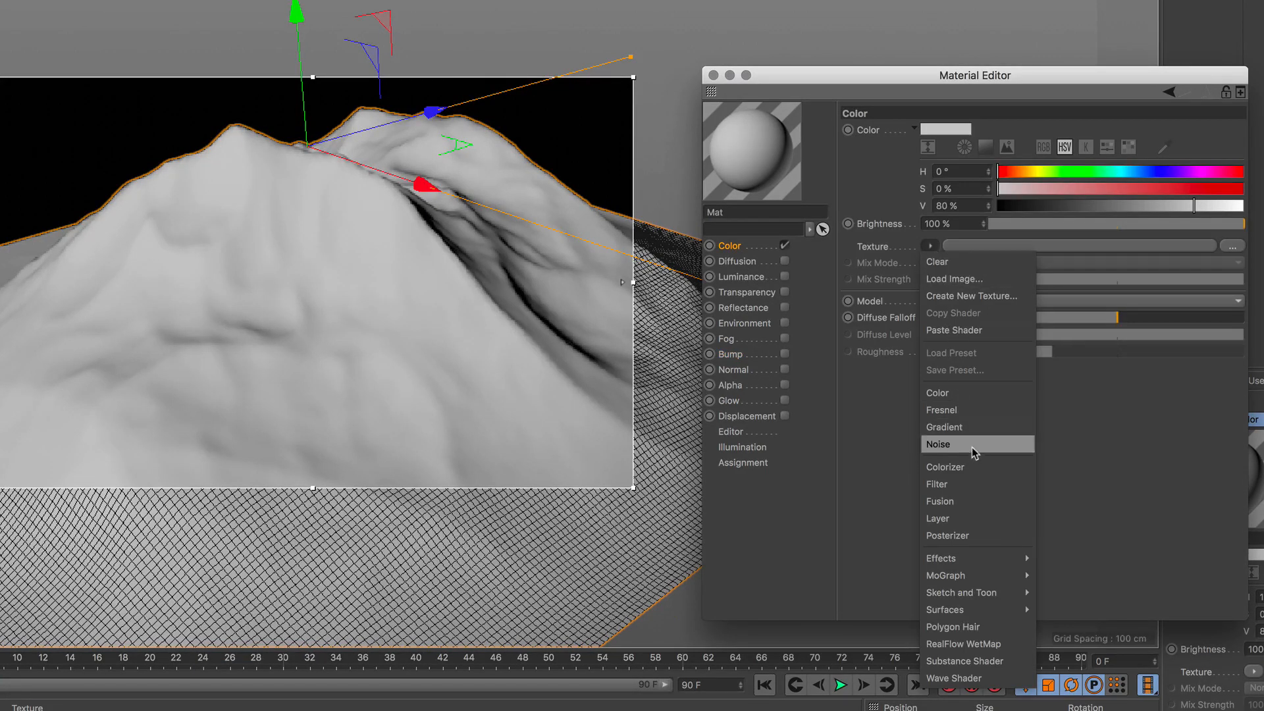
click(979, 523)
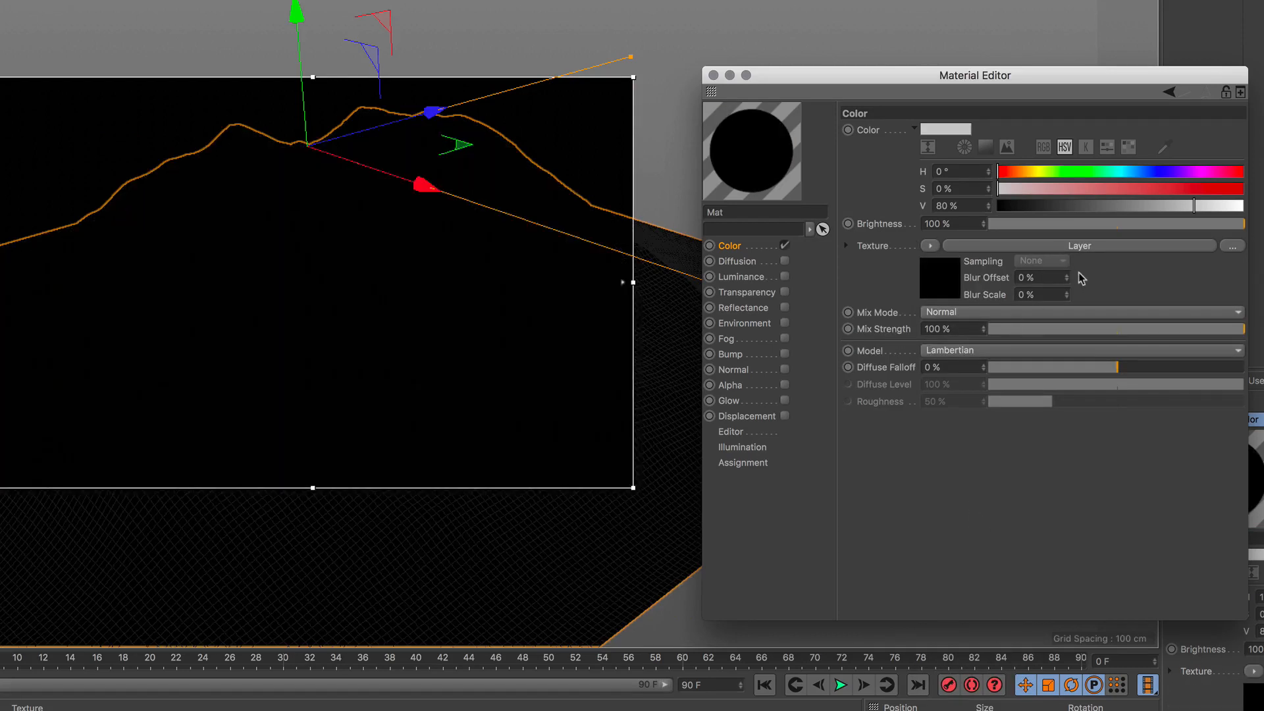
Step: Add three Noise shaders to the Layer shader in the material's Color channel
click(1092, 249)
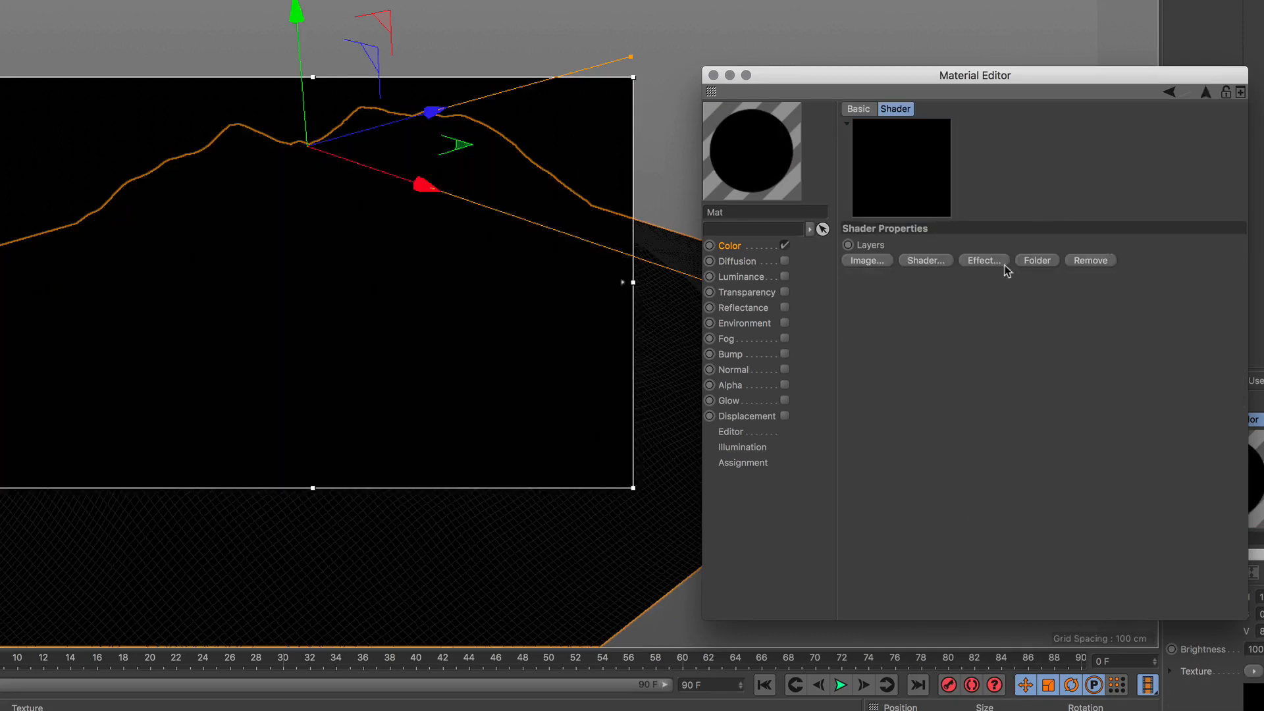
click(939, 266)
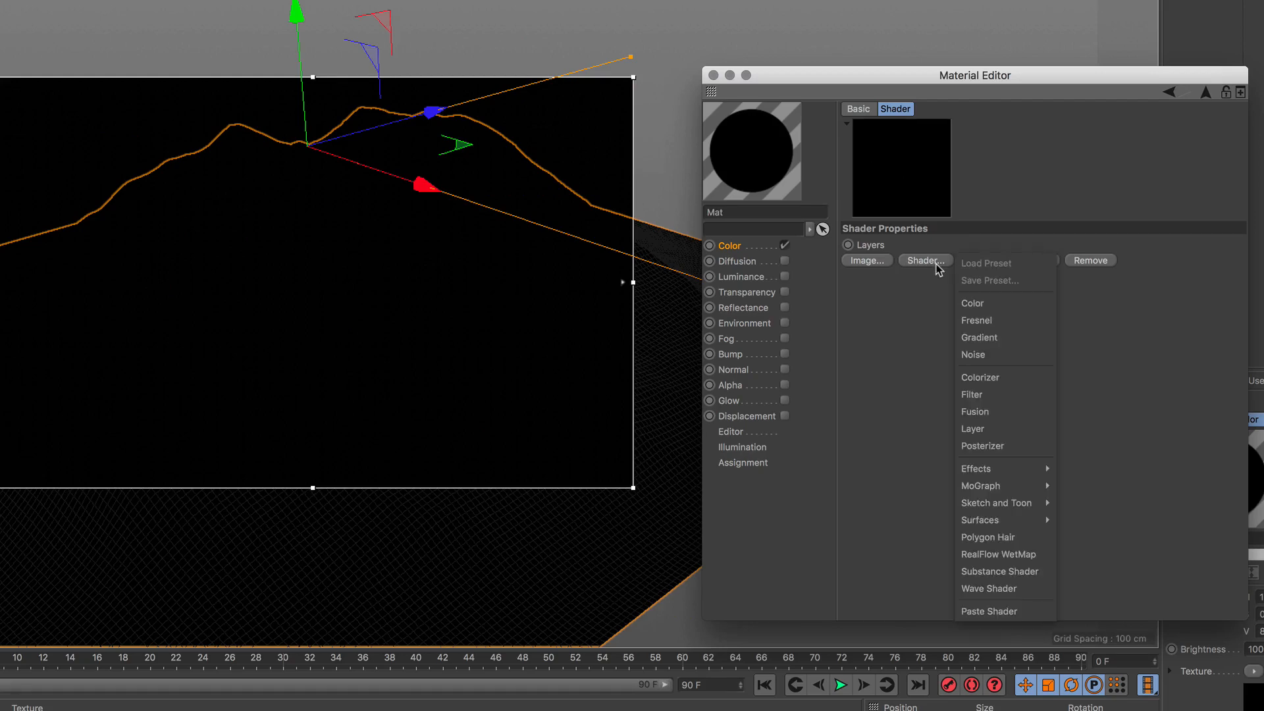
click(1001, 358)
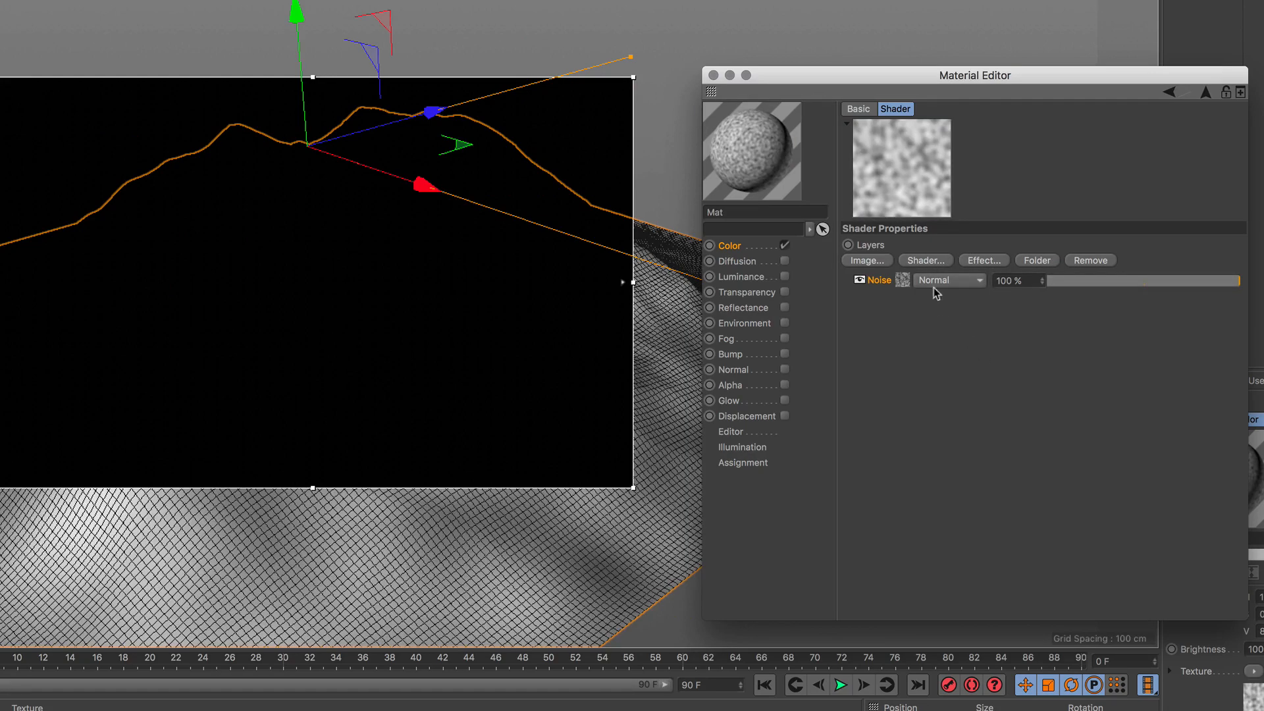
click(938, 262)
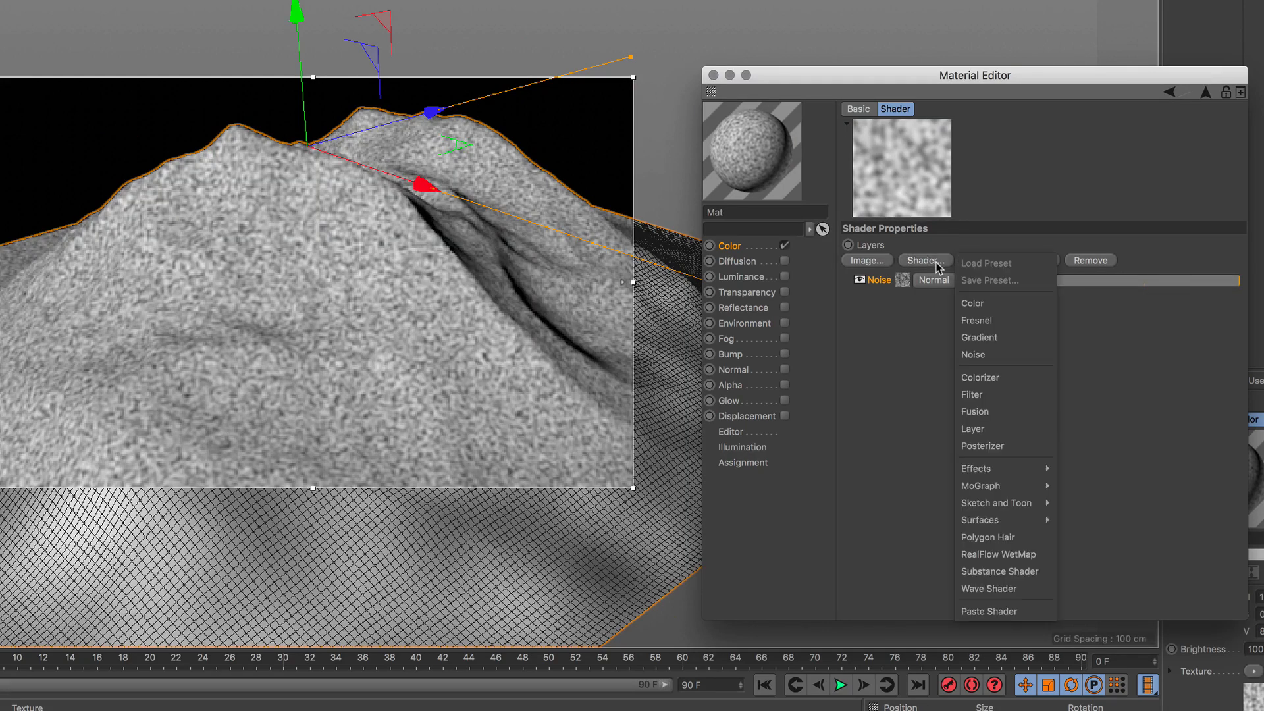
click(1001, 355)
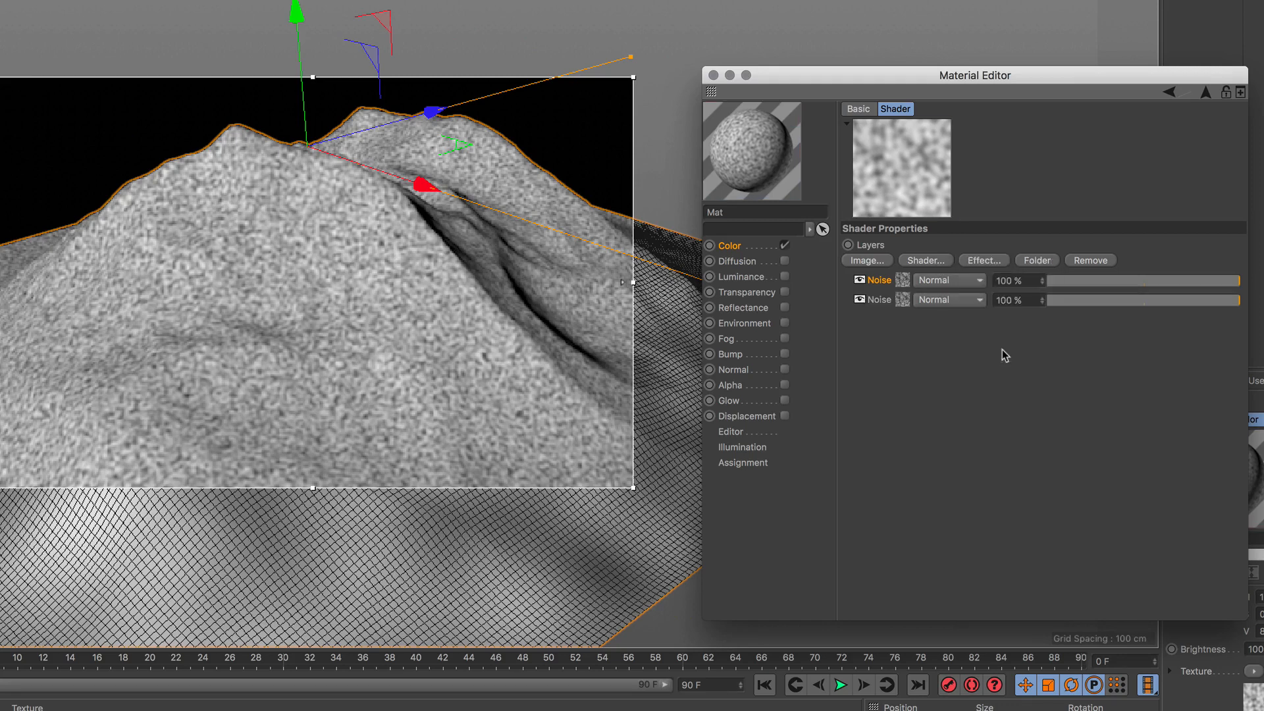
click(940, 263)
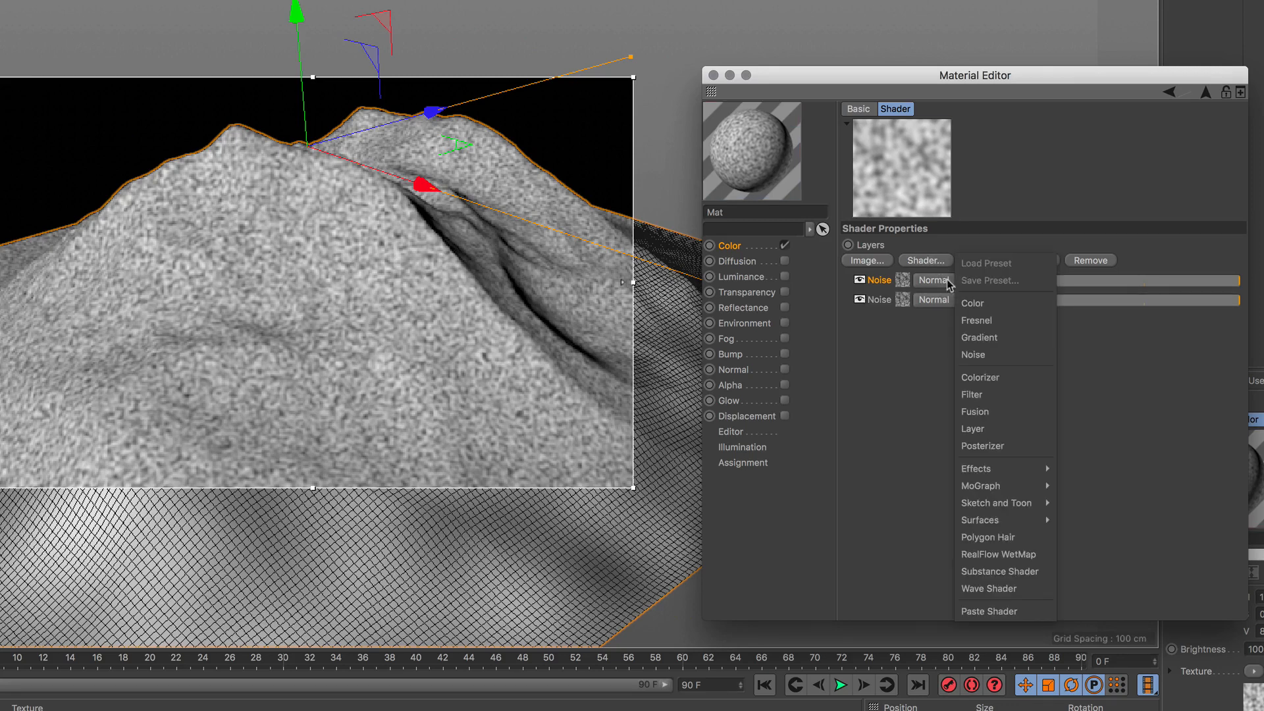
click(1000, 358)
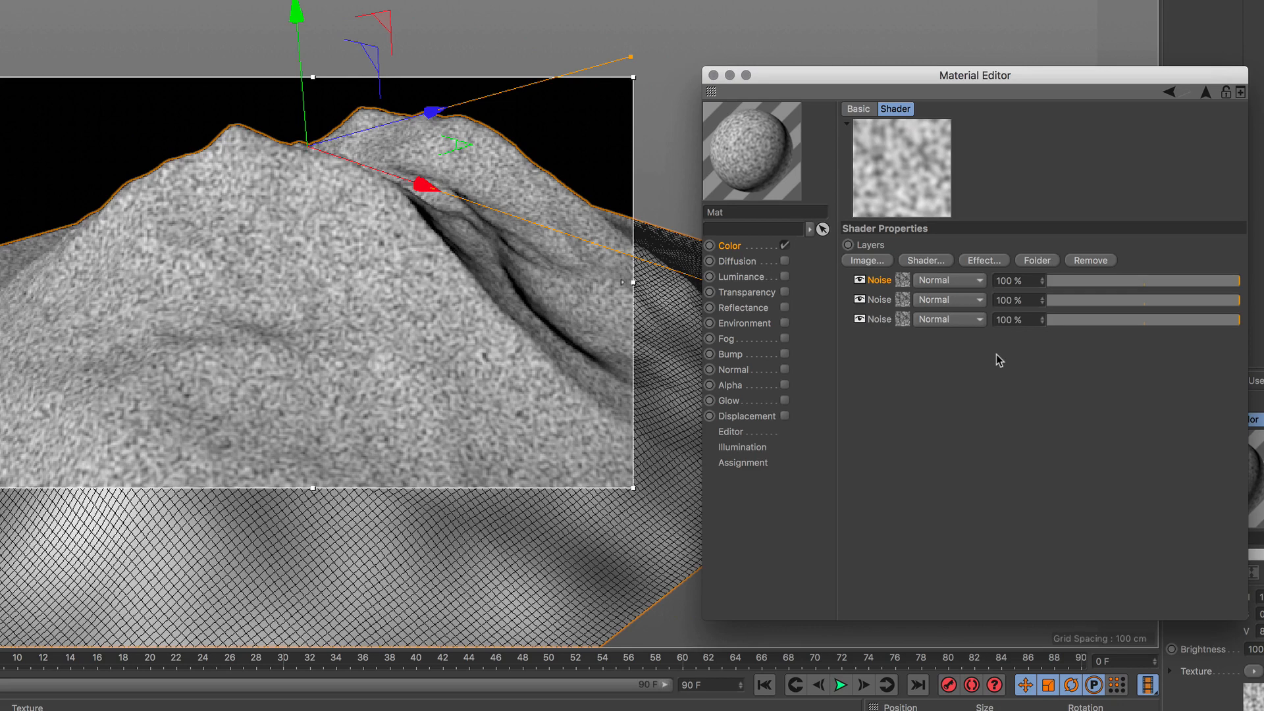
Step: Set the noise type of the bottommost Noise layer to Poxo
click(905, 320)
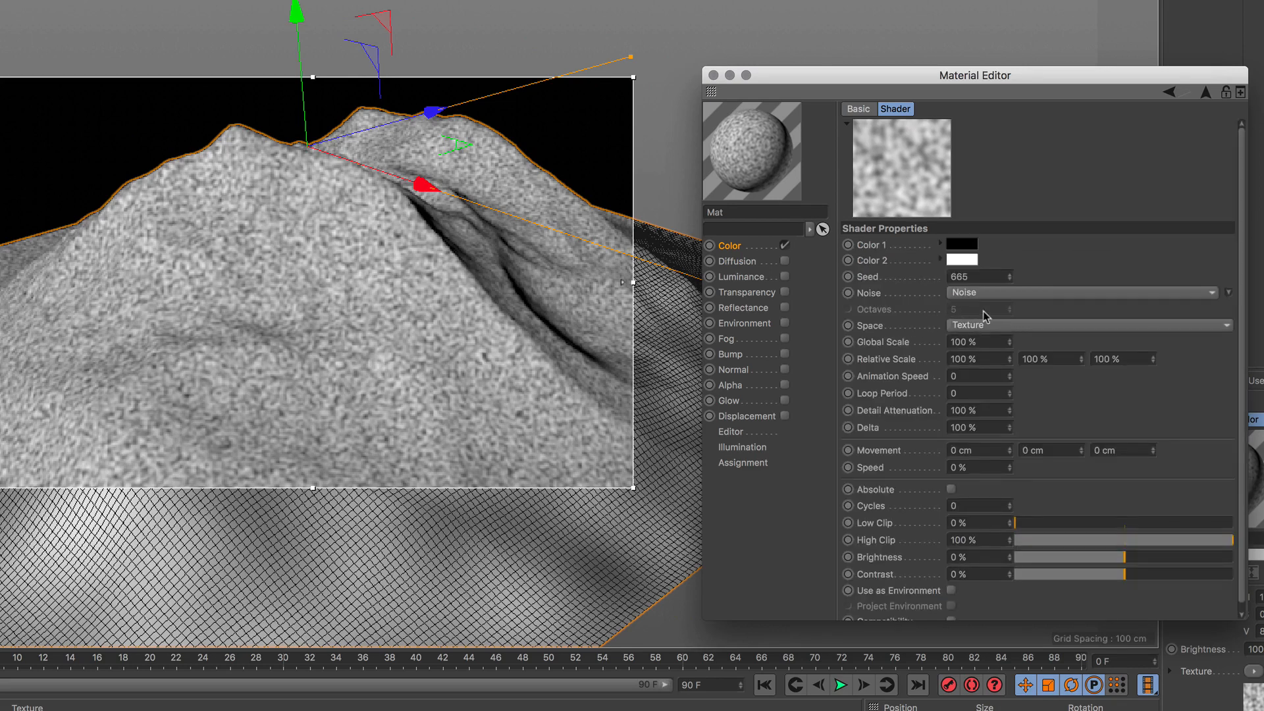
click(1044, 294)
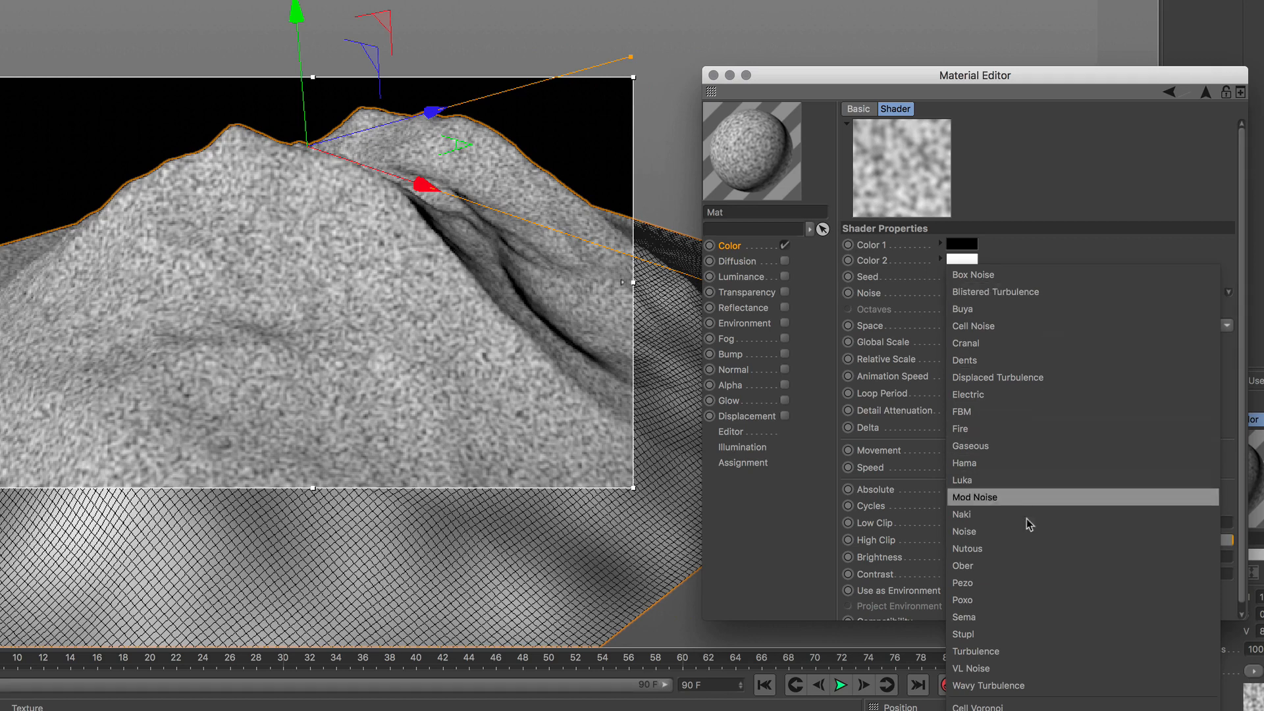
click(1023, 599)
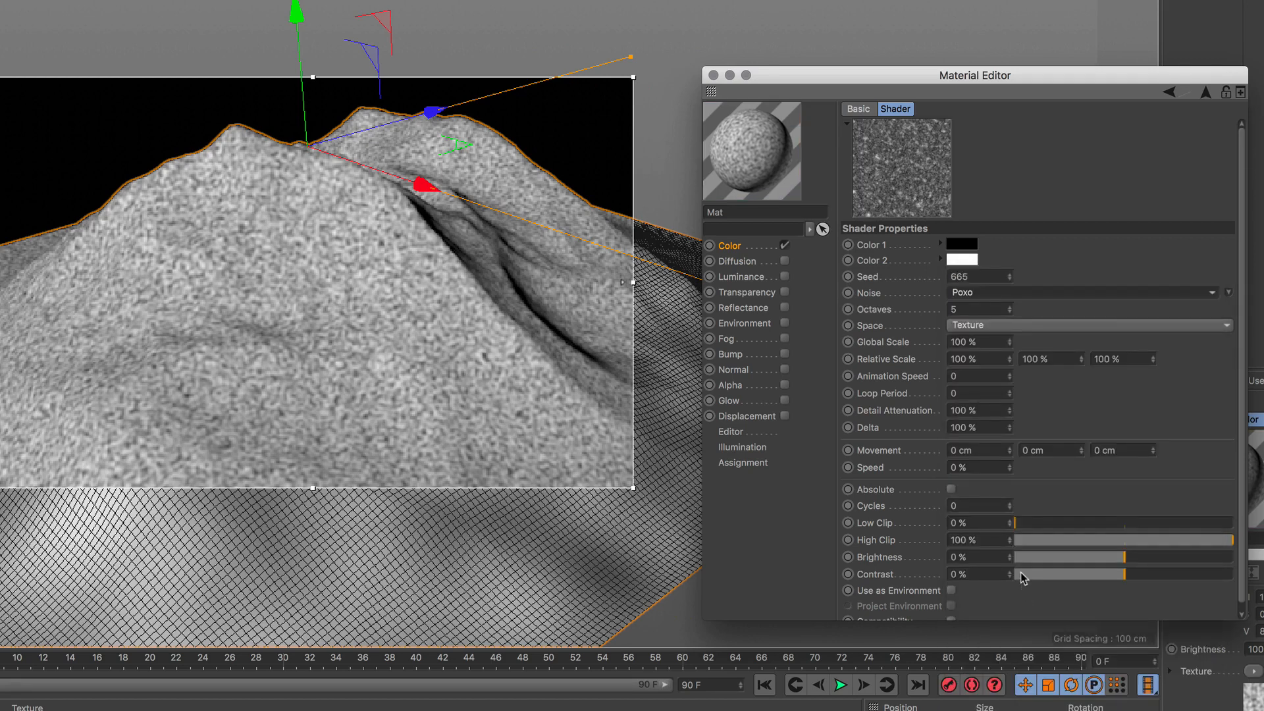
Step: Set the Poxo noise's Relative Scale to 50 %, 600 % and 90 %, and return to the layer stack
drag(983, 358, 946, 359)
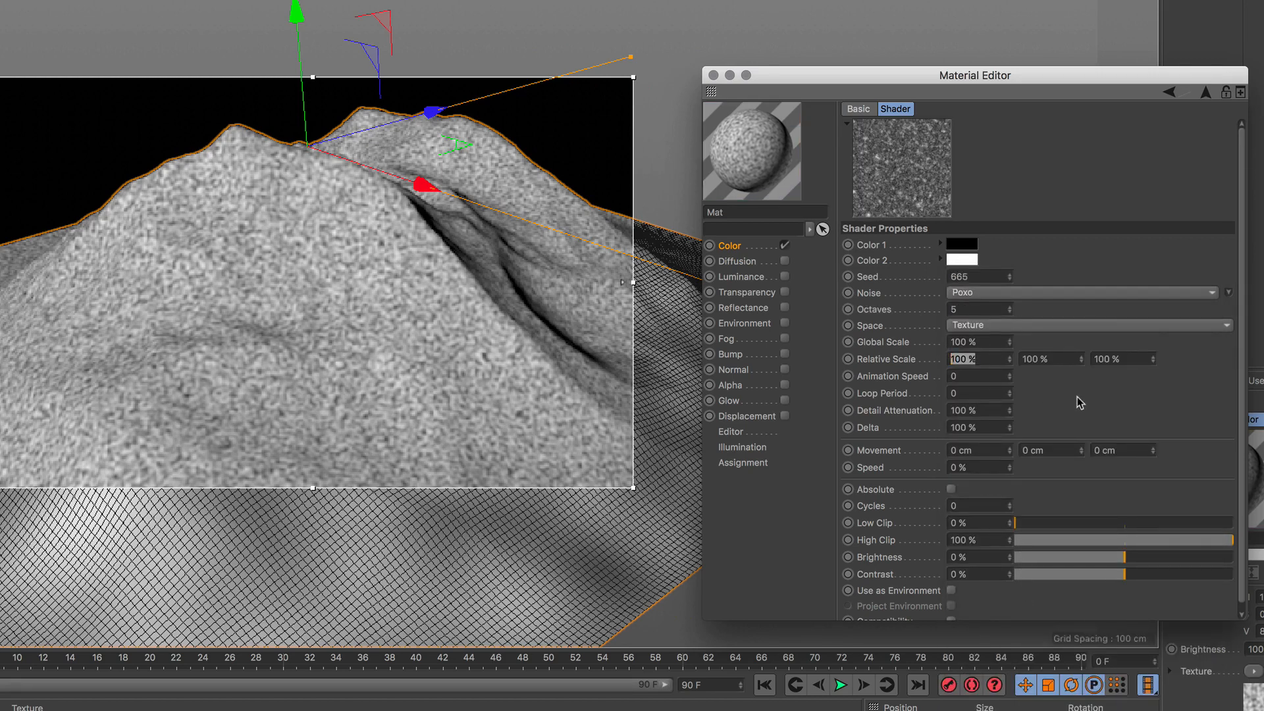
text(50)
key(Return)
drag(1053, 359, 1010, 362)
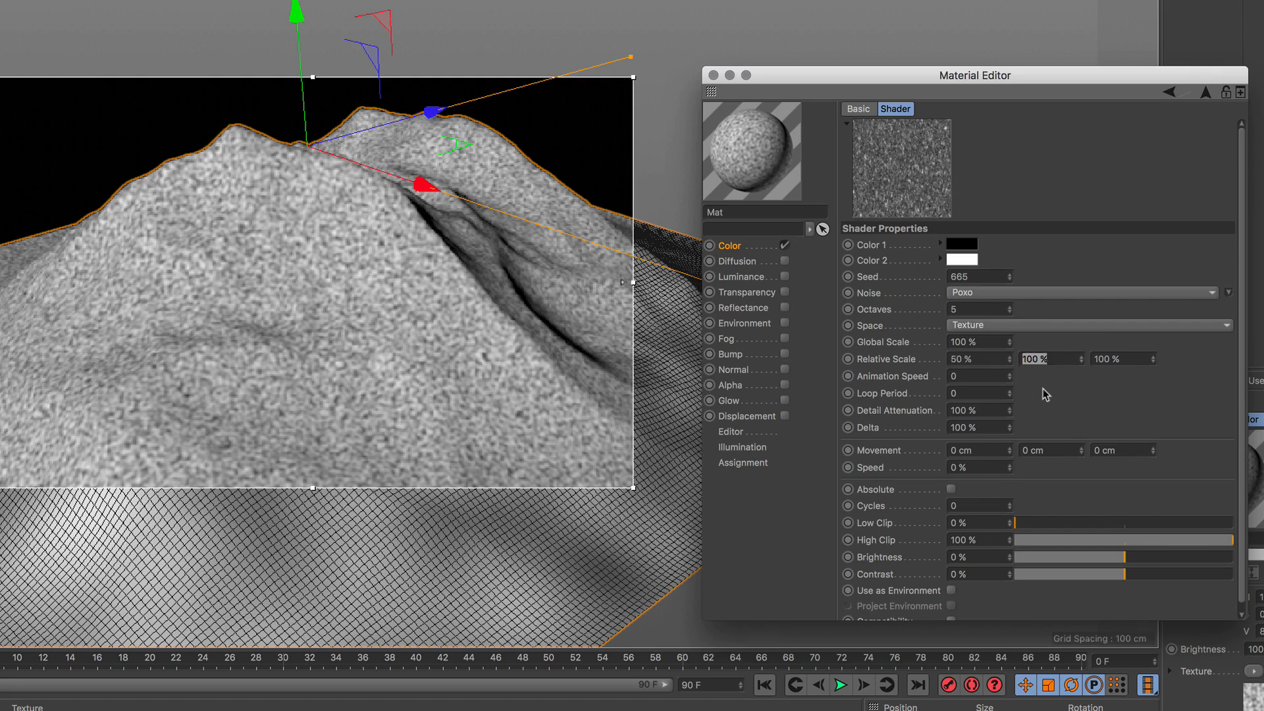
text(6)
key(Return)
drag(1112, 362, 1084, 374)
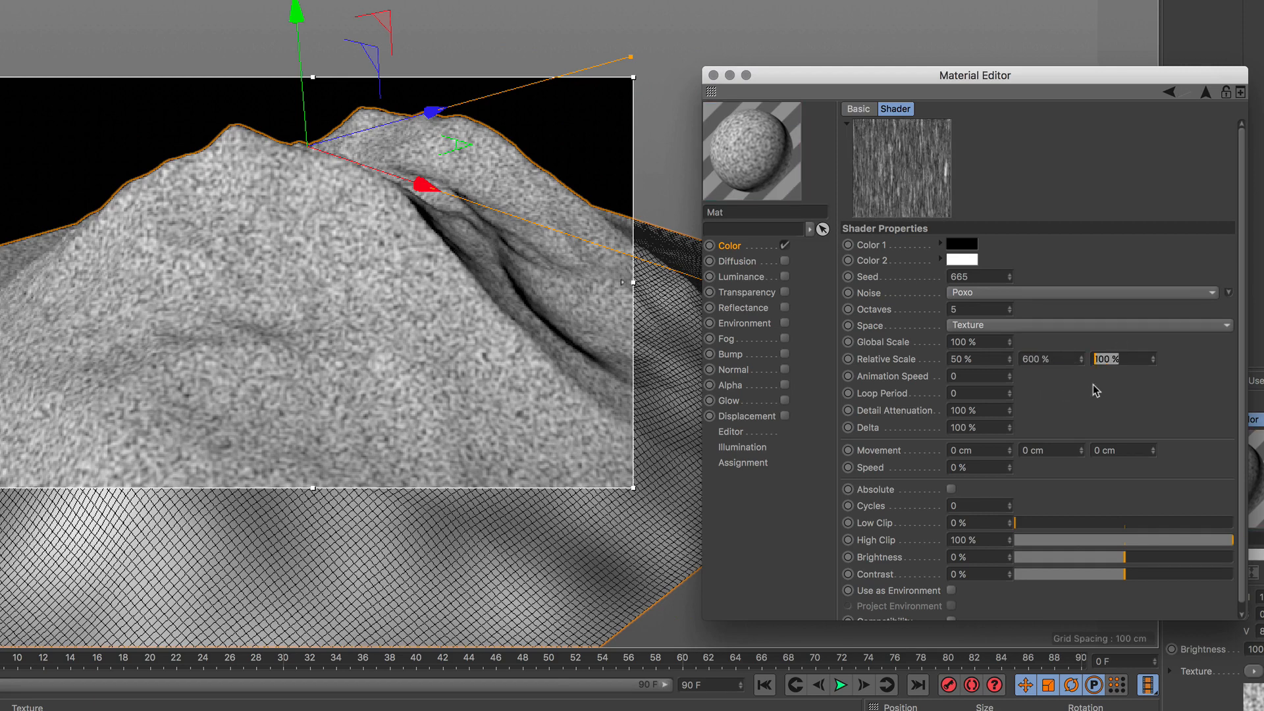
text(90)
key(Return)
click(1207, 97)
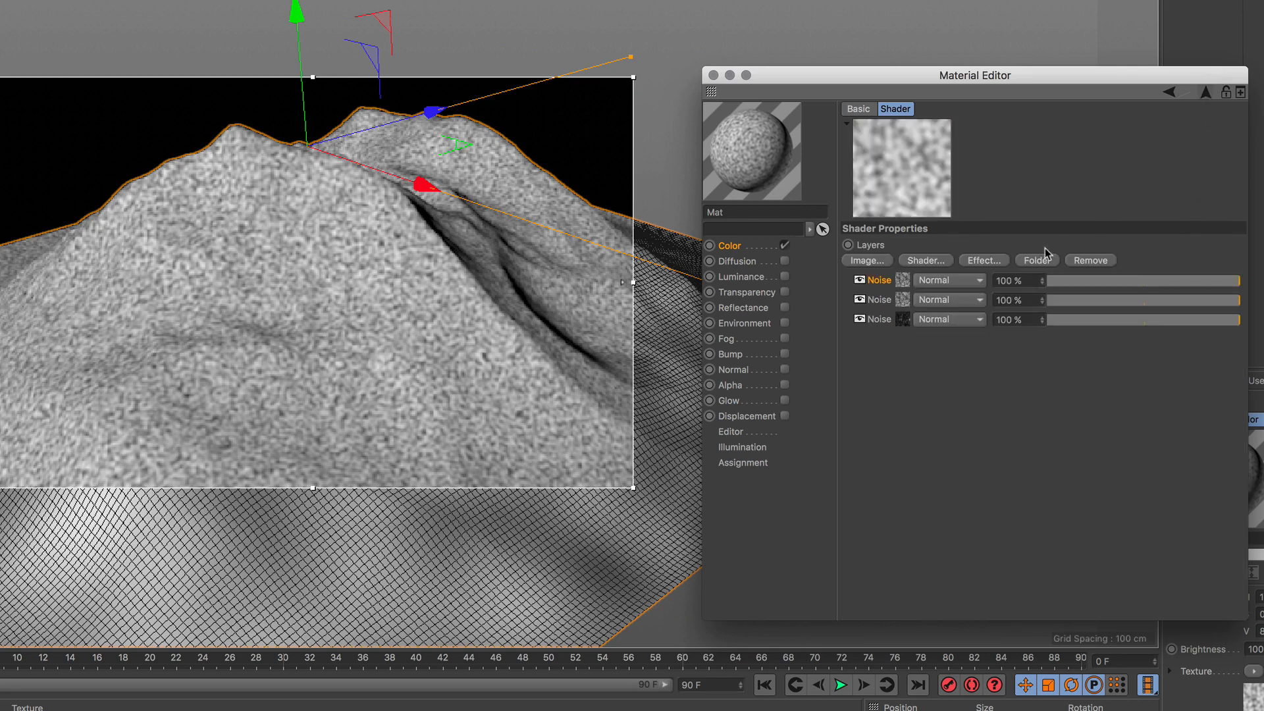
Step: Set the noise type of the middle Noise layer to Luka
click(907, 300)
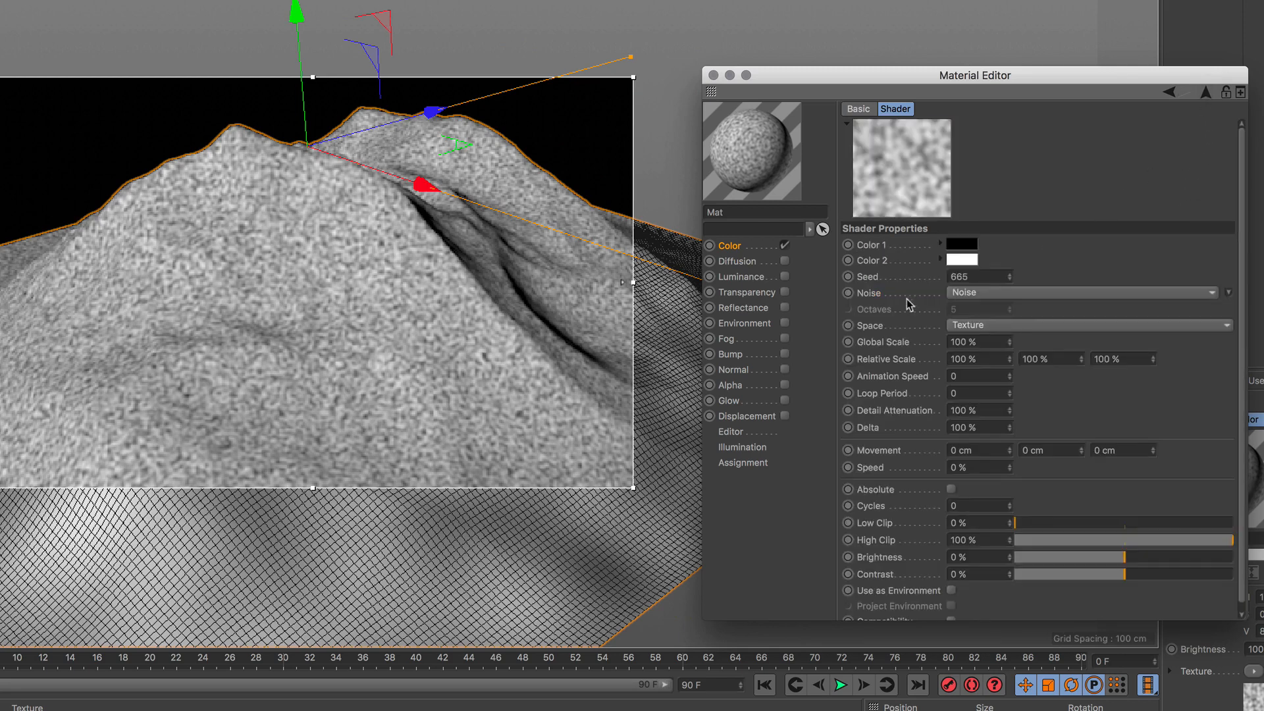
click(1024, 294)
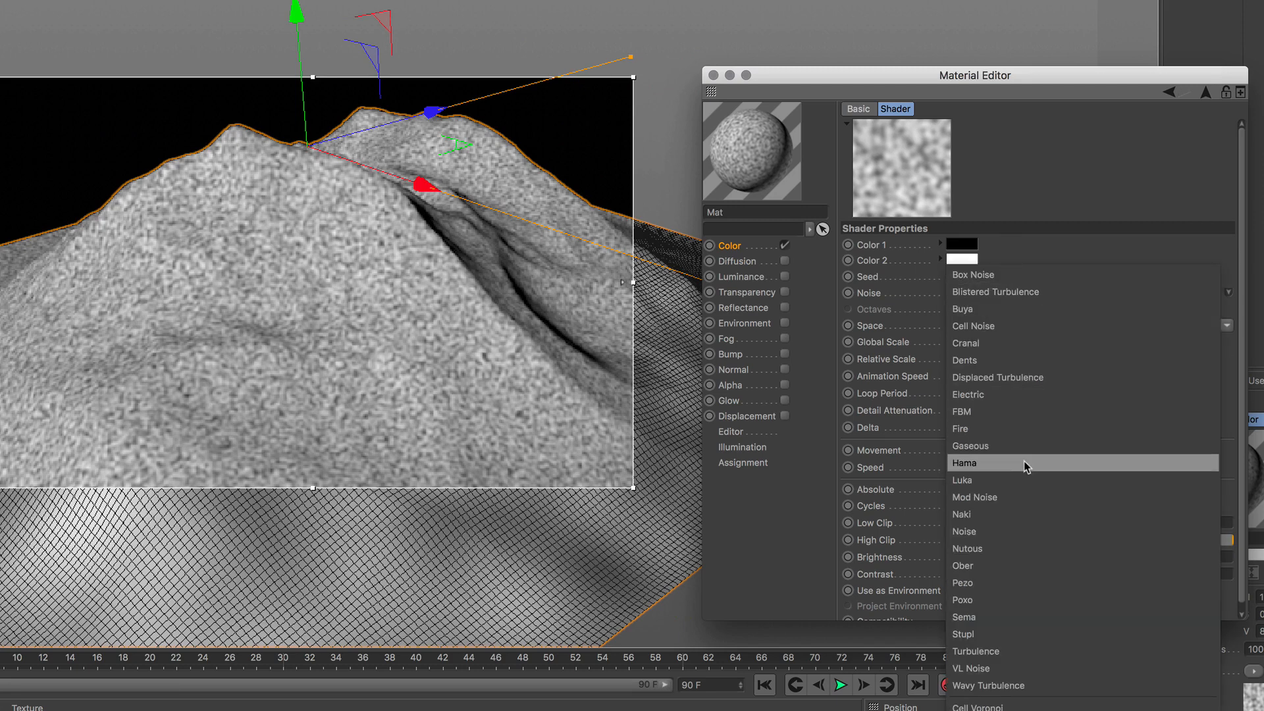
click(1020, 476)
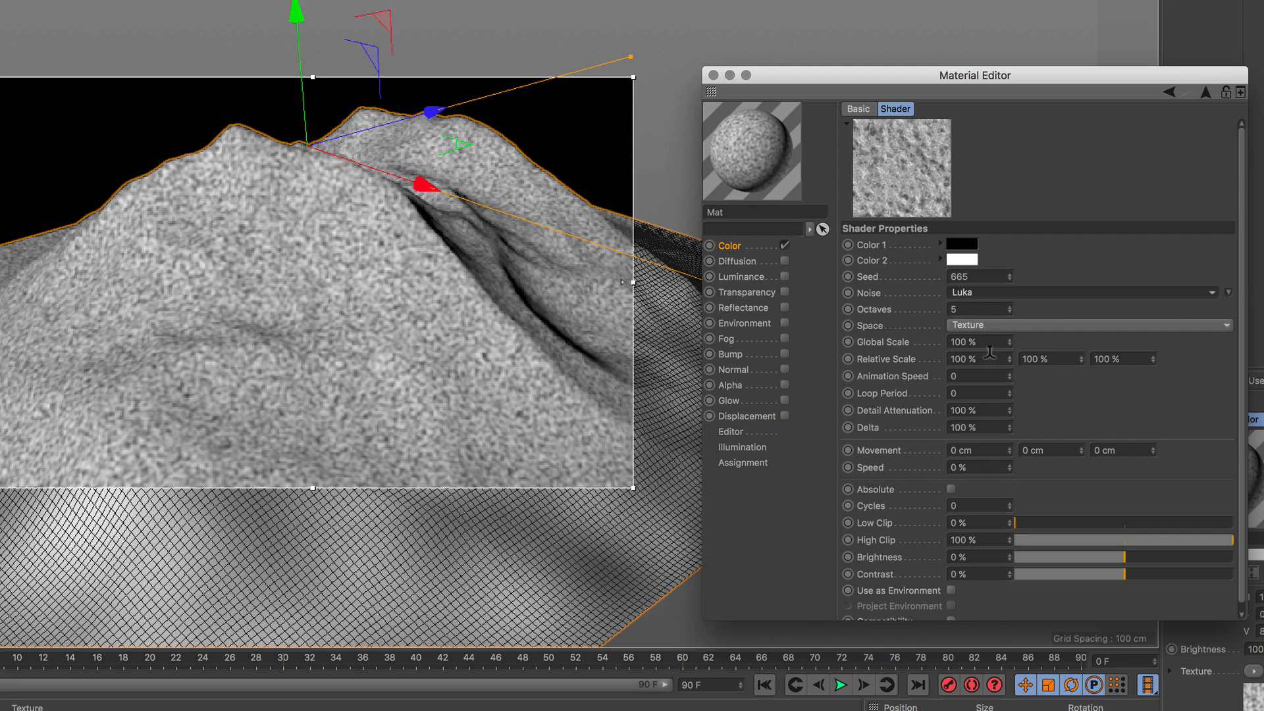
Step: Set the Luka noise's Relative Scale to 2000 %, 60 % and 2000 %, and return to the layer stack
click(958, 359)
text(2000)
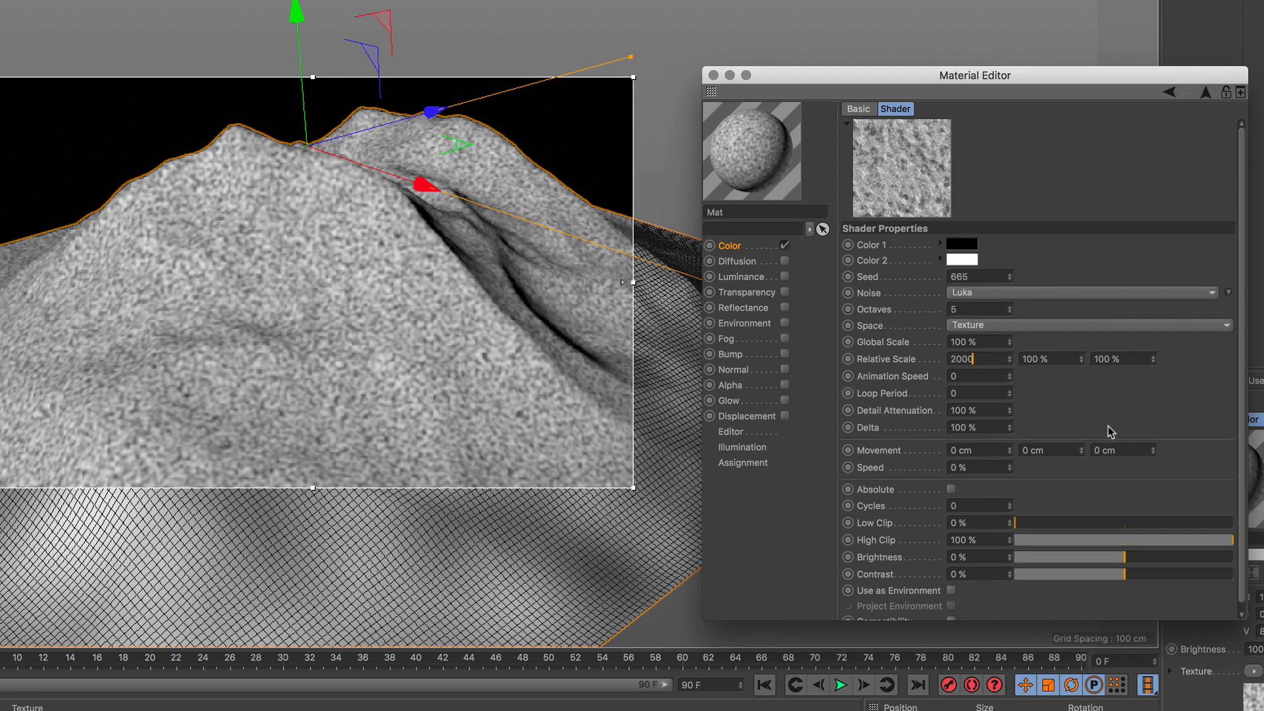
key(Return)
key(Tab)
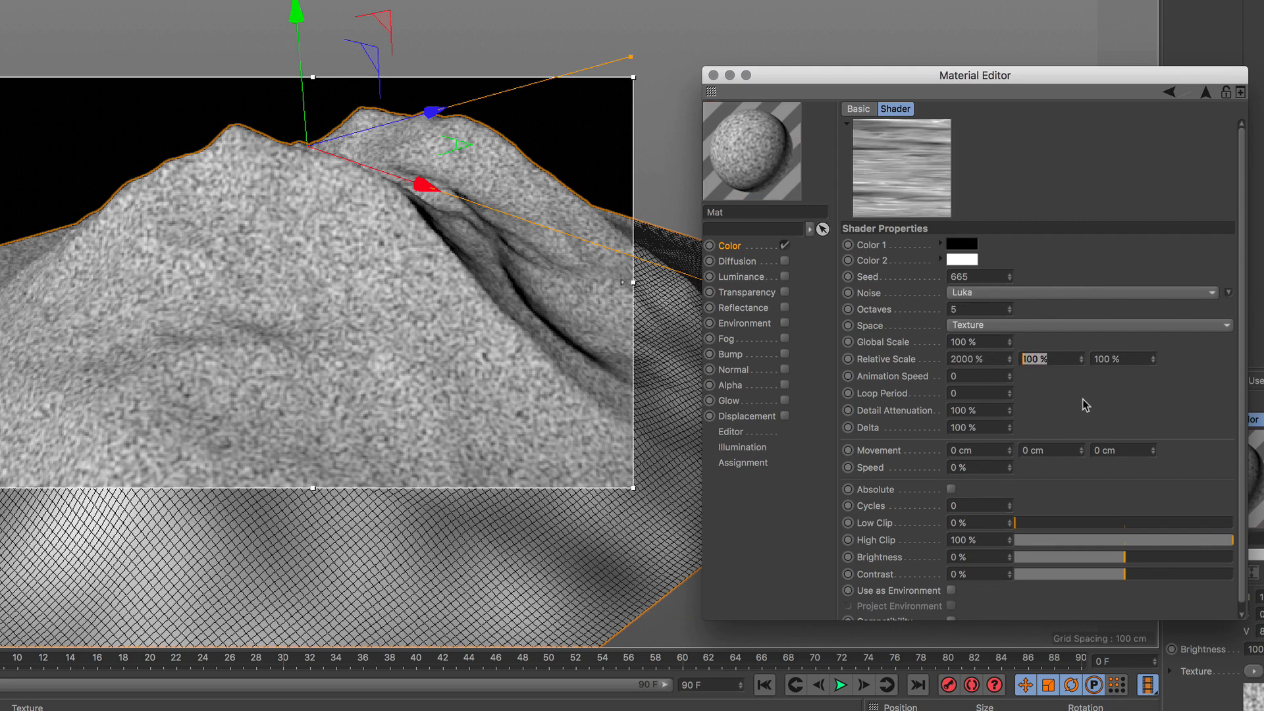
text(60)
key(Return)
click(1133, 358)
text(2000)
key(Return)
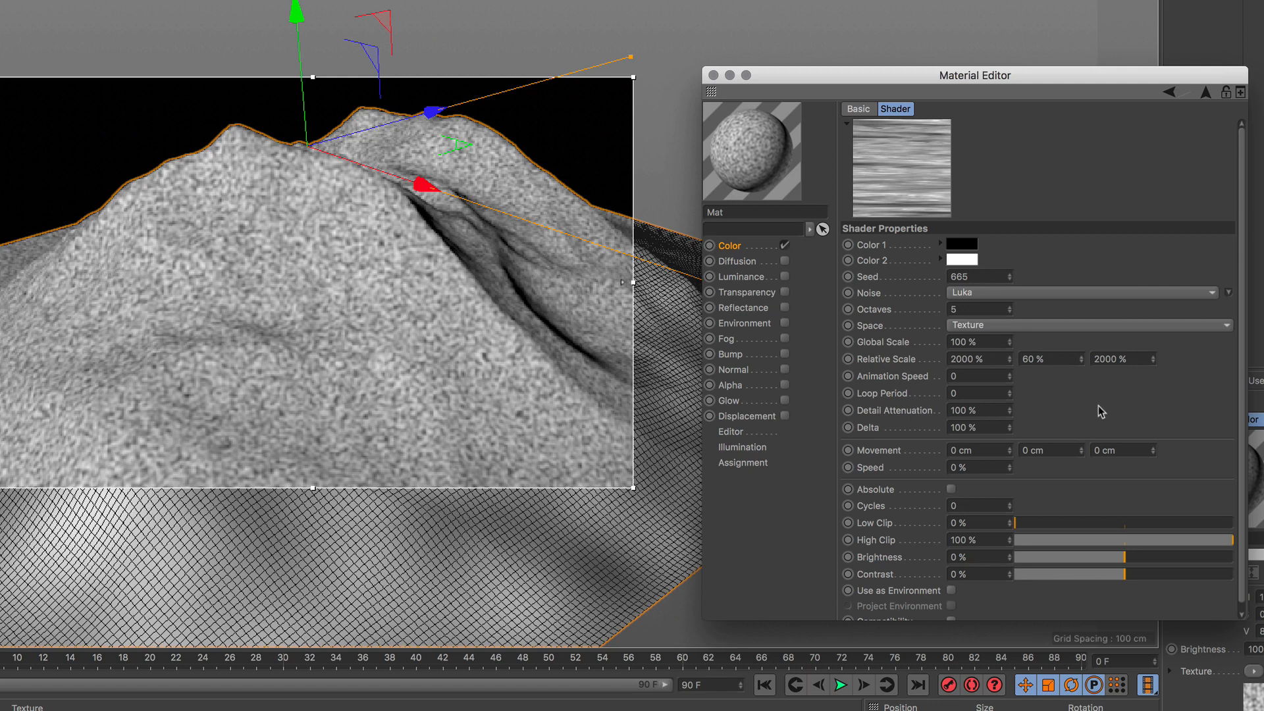
click(1206, 93)
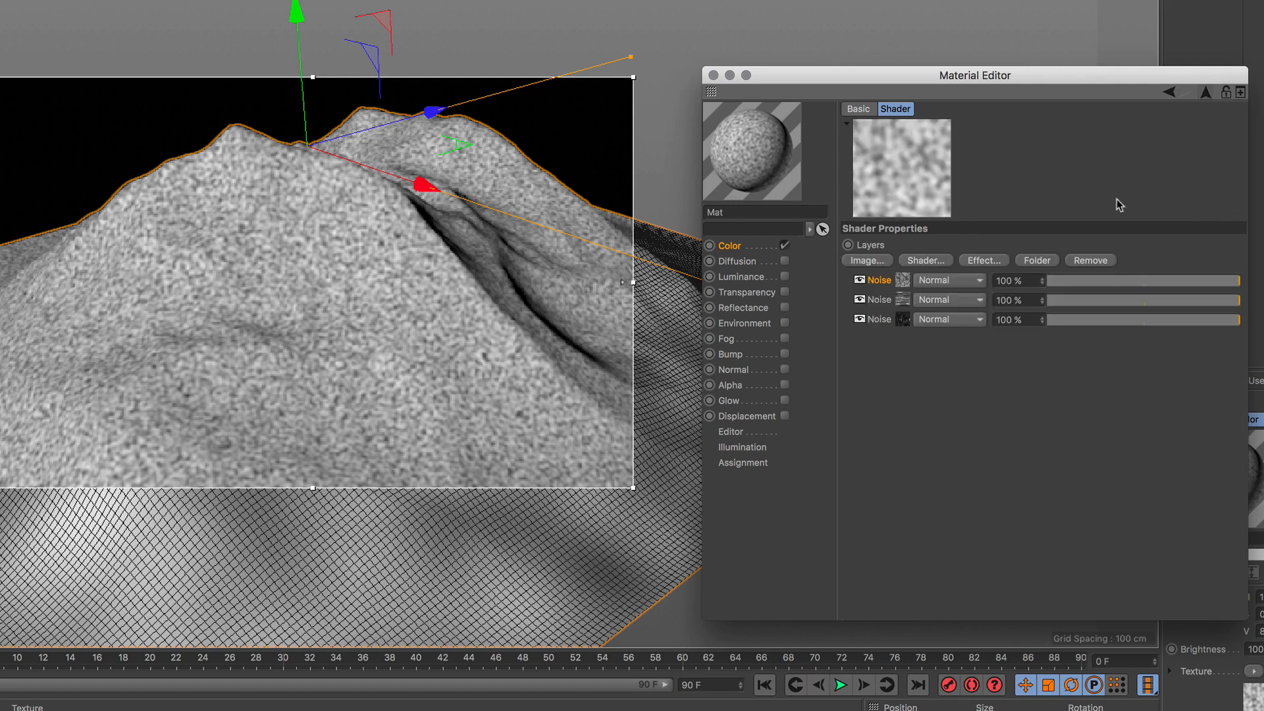
Step: Set the topmost Noise layer's type to Stupl and its Global Scale to 750 %
click(906, 278)
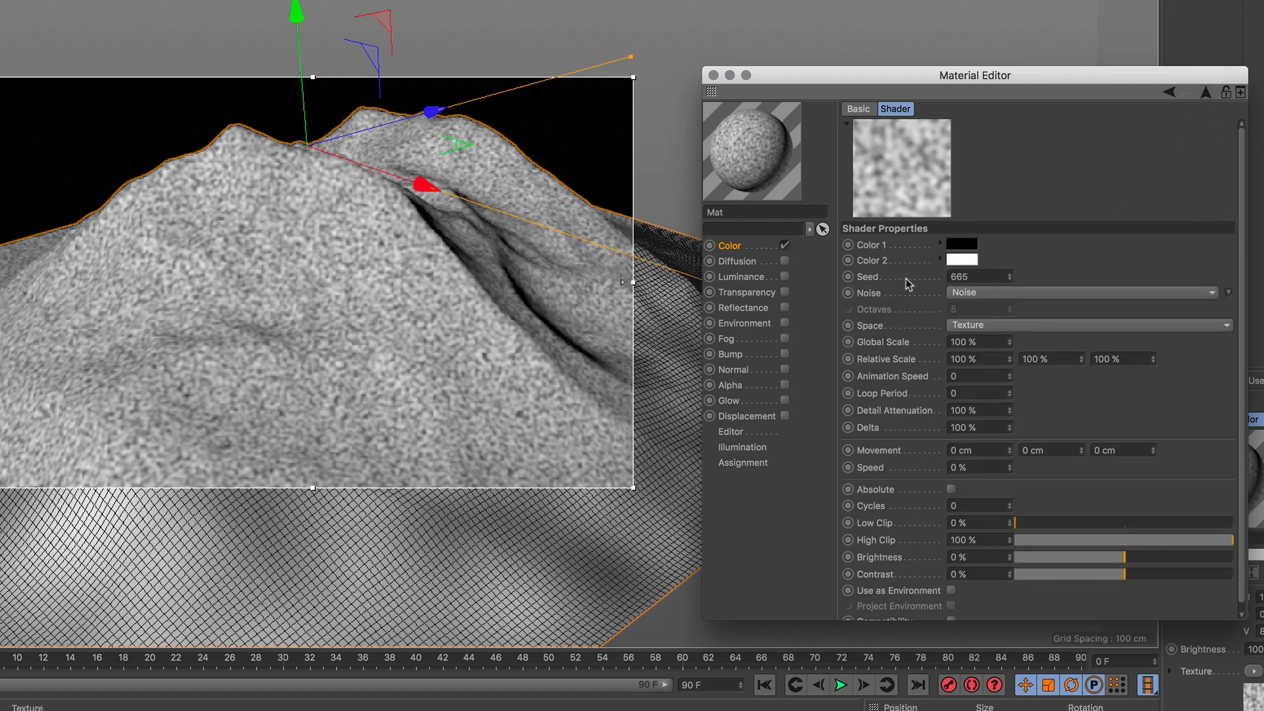
click(1056, 295)
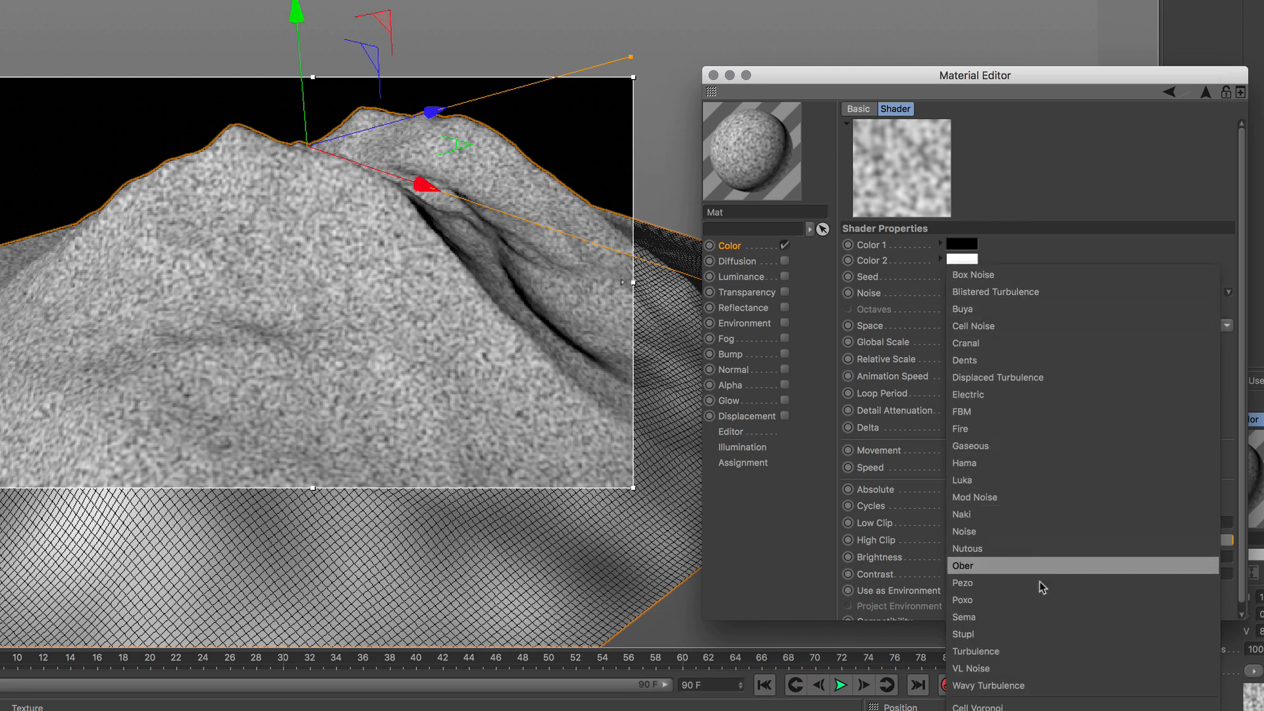
click(1038, 634)
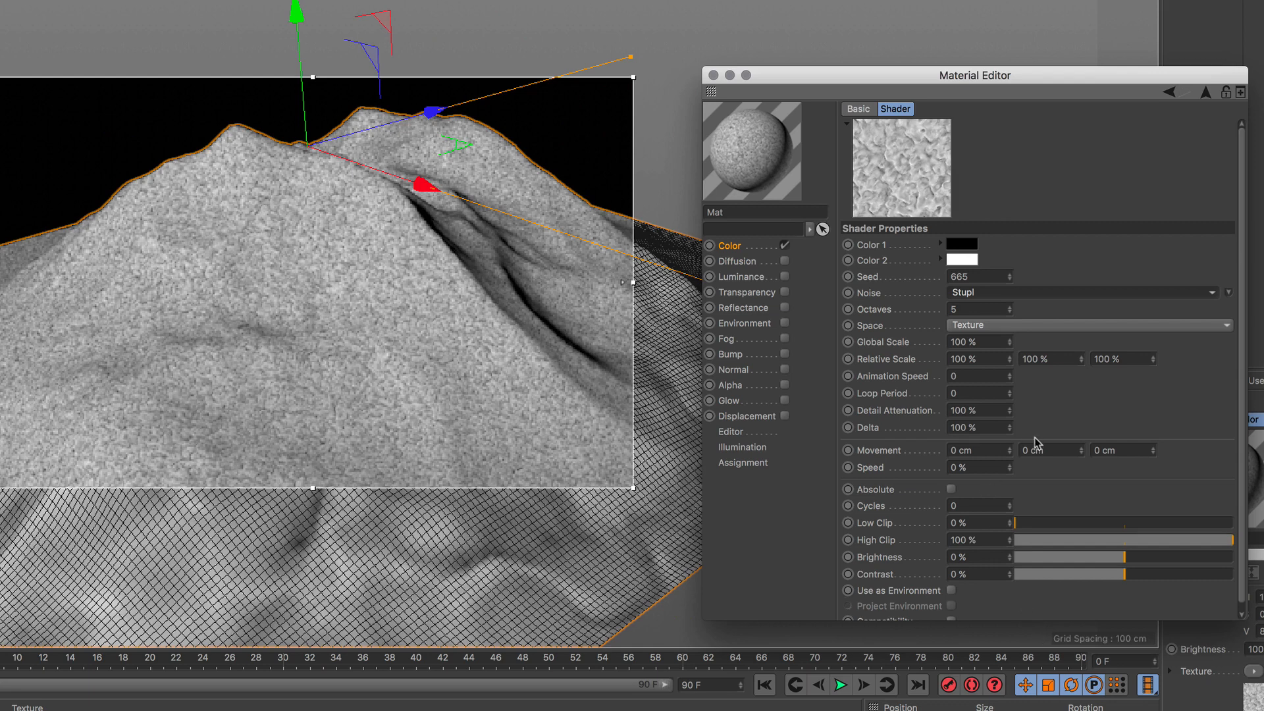
click(985, 343)
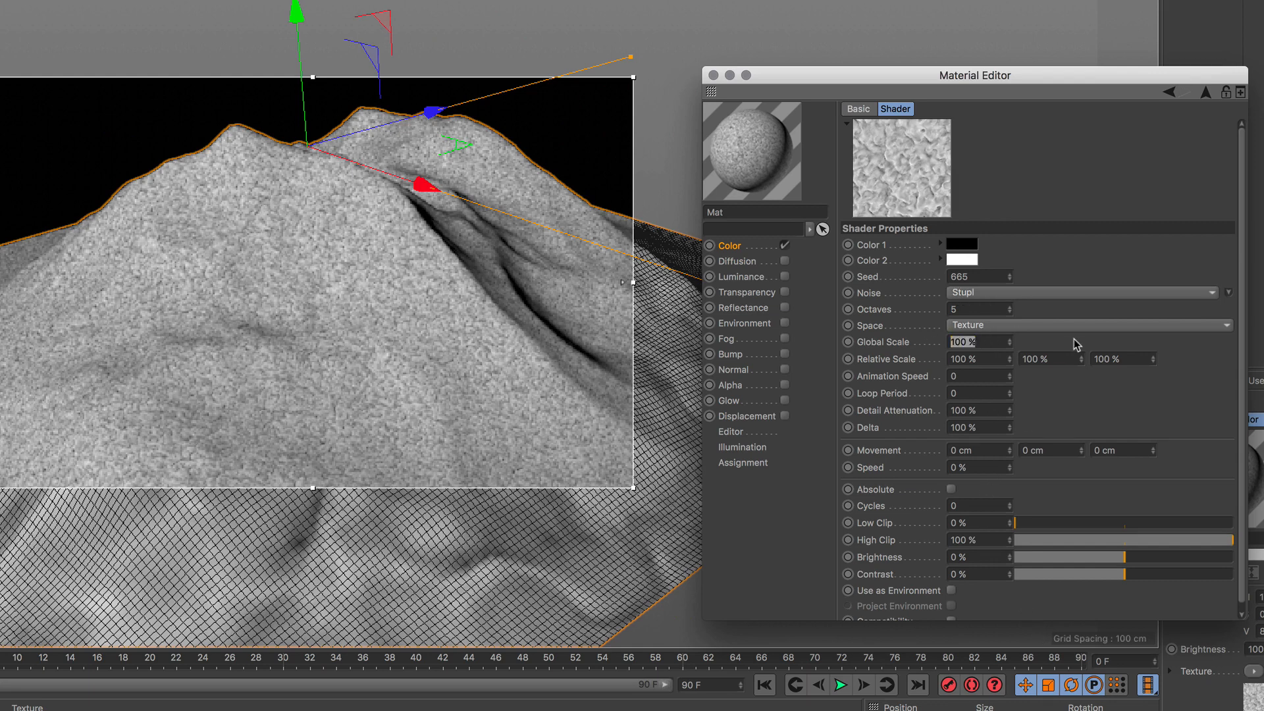
text(750)
key(Return)
Step: Set the Stupl noise's Relative Scale to 120 %, 650 % and 80 %, and return to the layer stack
click(964, 359)
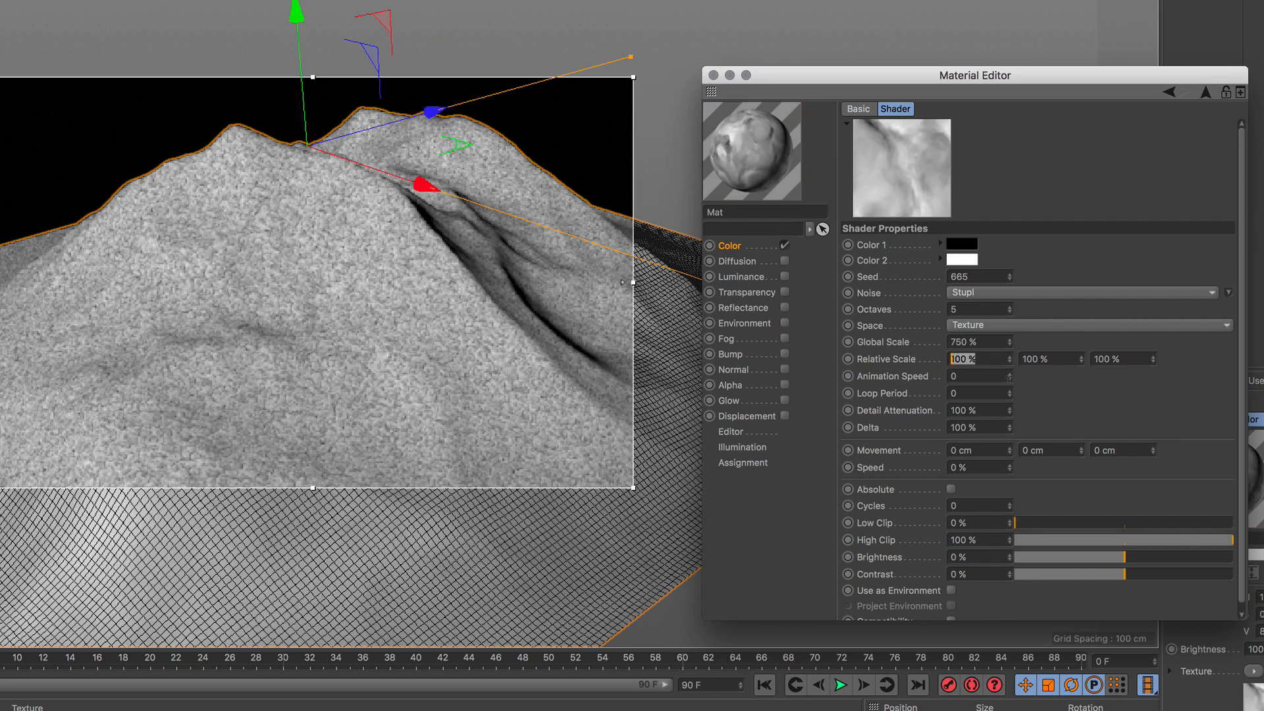
text(120)
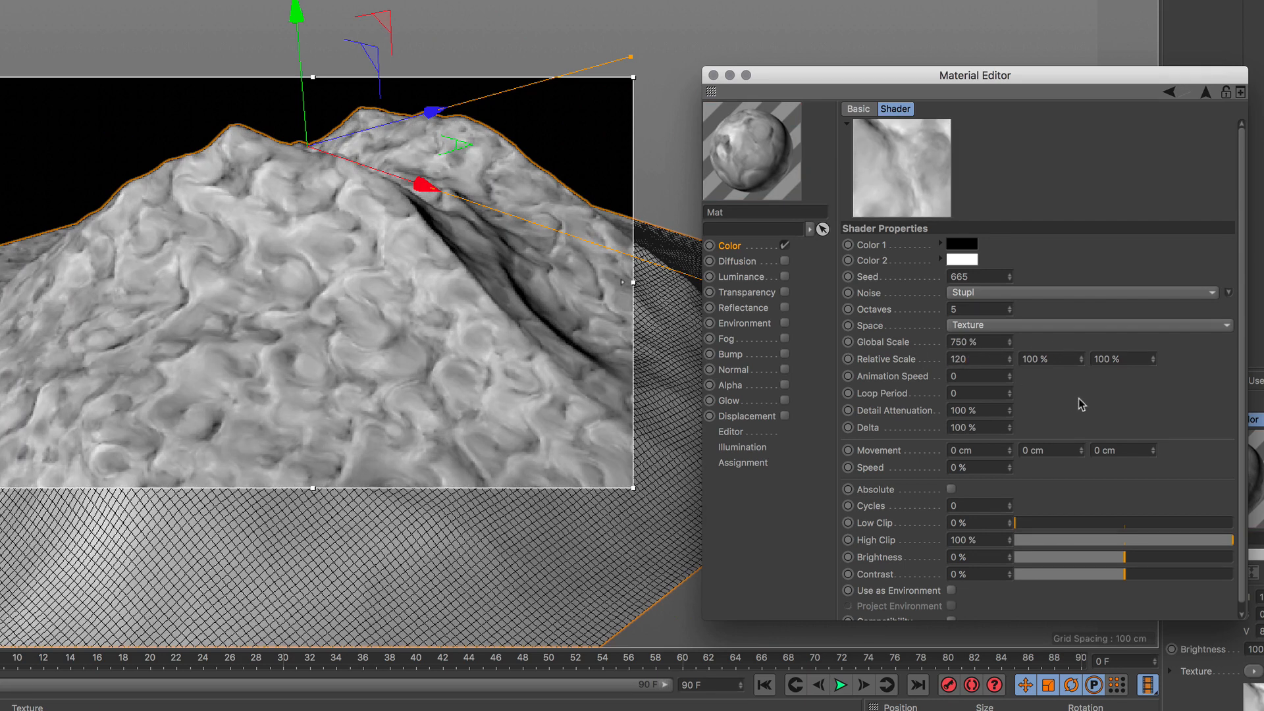
key(Return)
key(Tab)
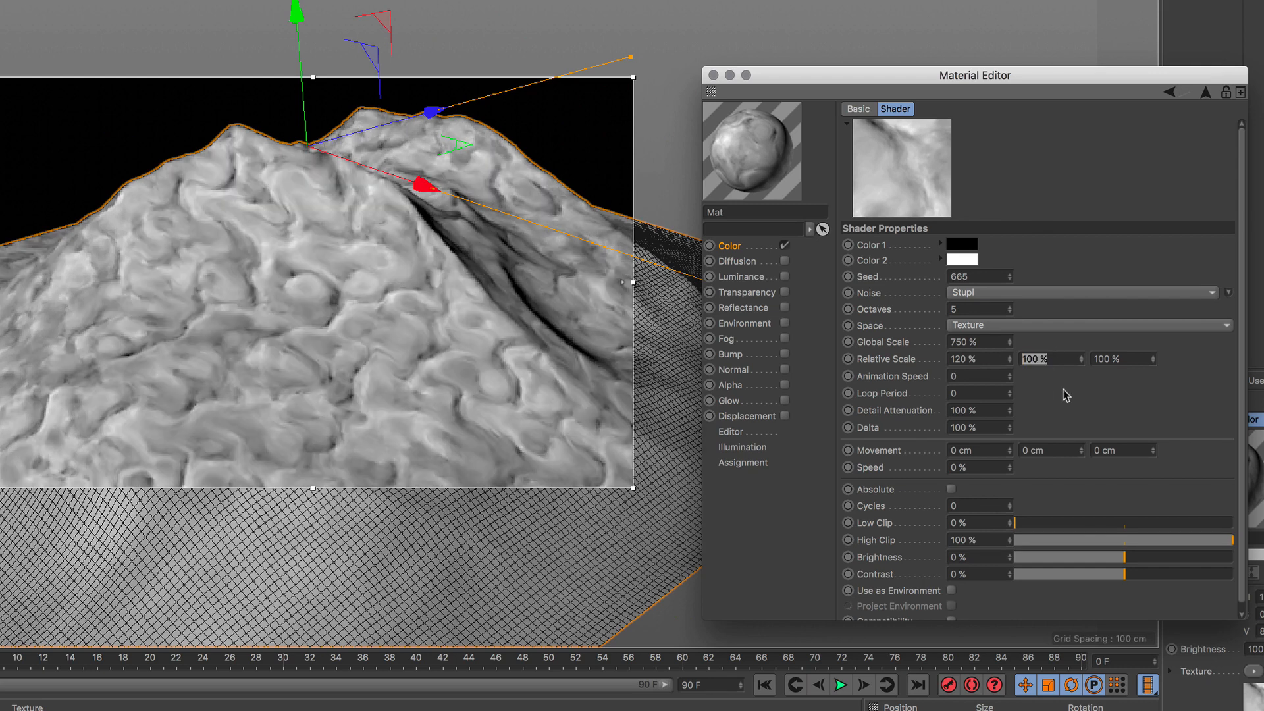
text(650)
key(Return)
key(Tab)
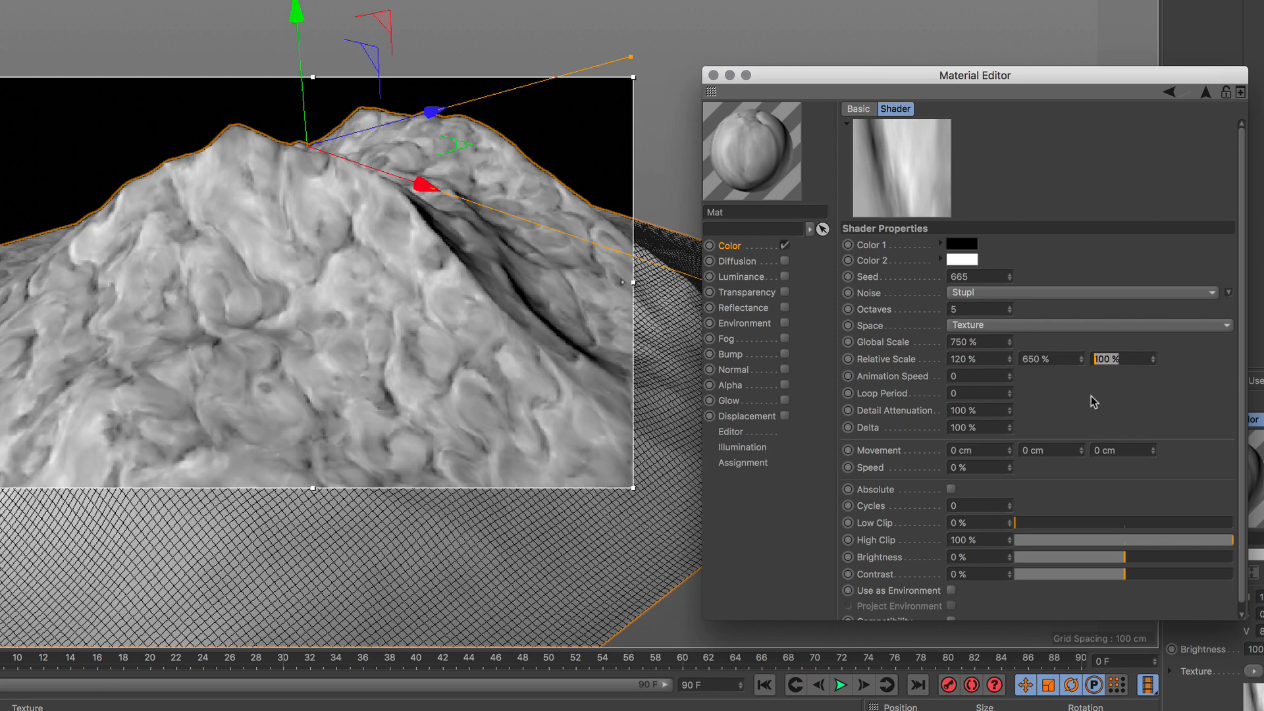
text(80)
key(Return)
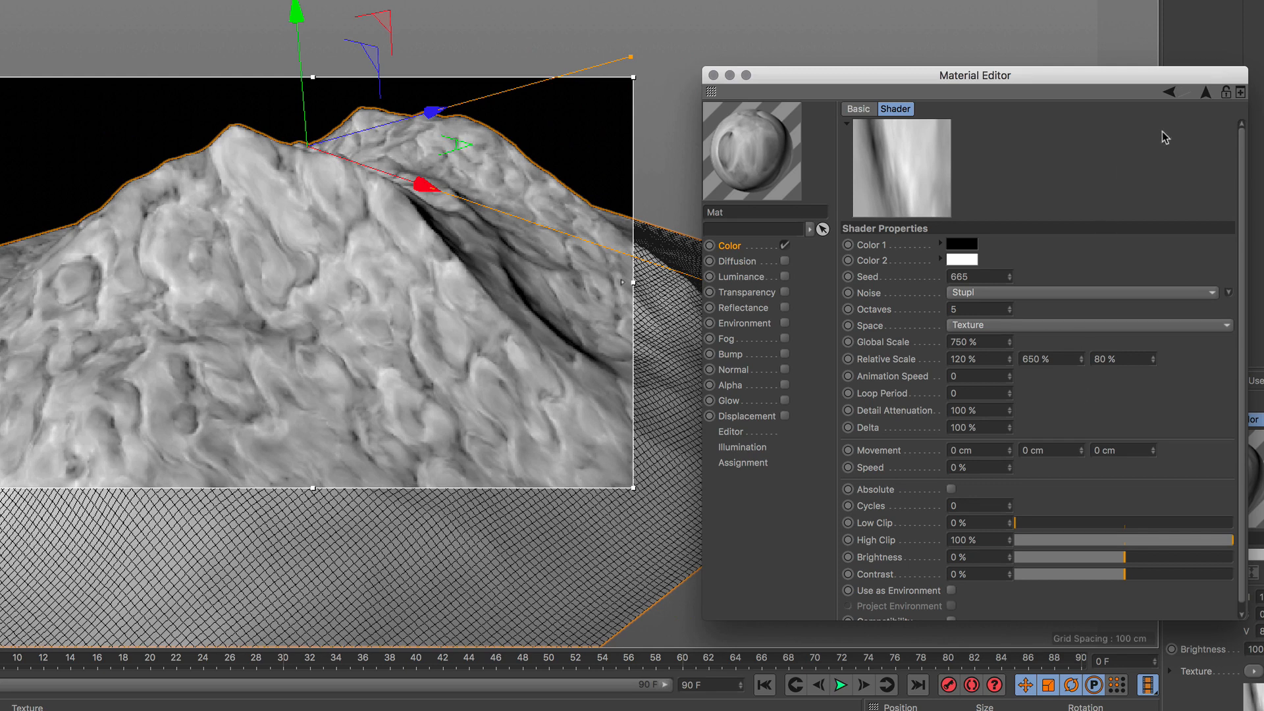
click(1204, 93)
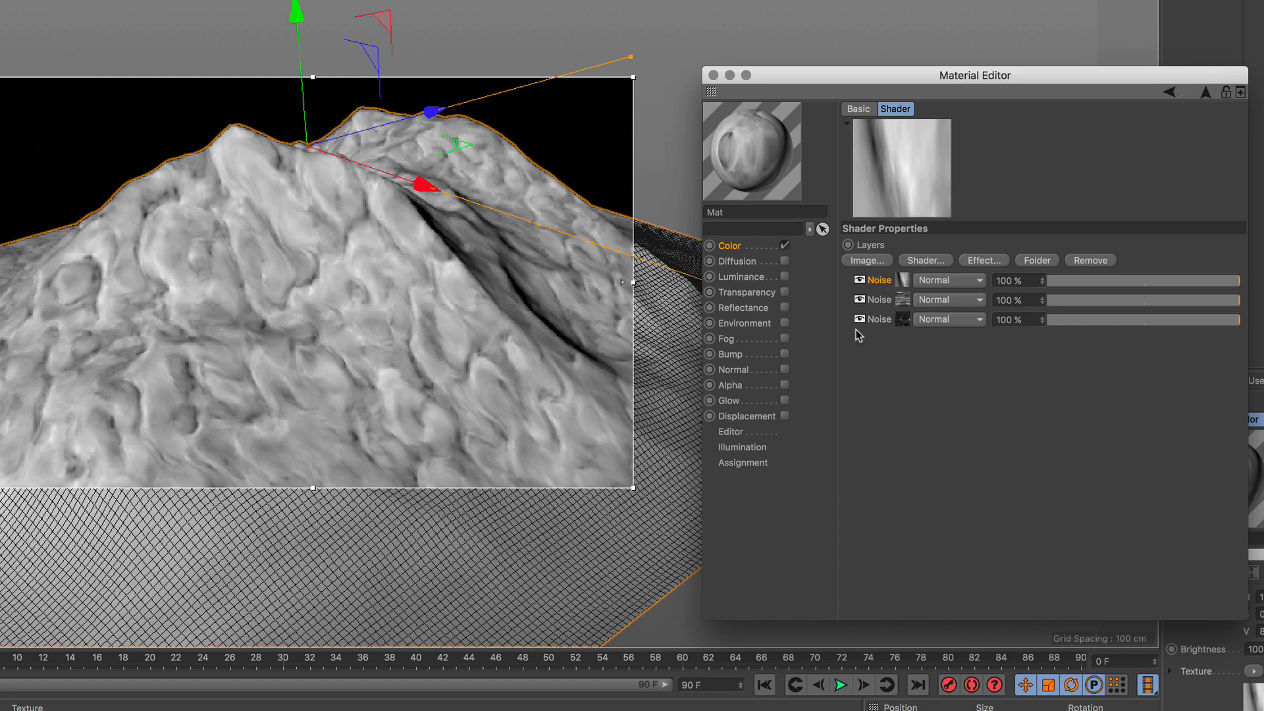
Step: Wrap the Color channel's Layer shader in a Fusion shader and enable Use Mask in it
click(739, 248)
click(936, 244)
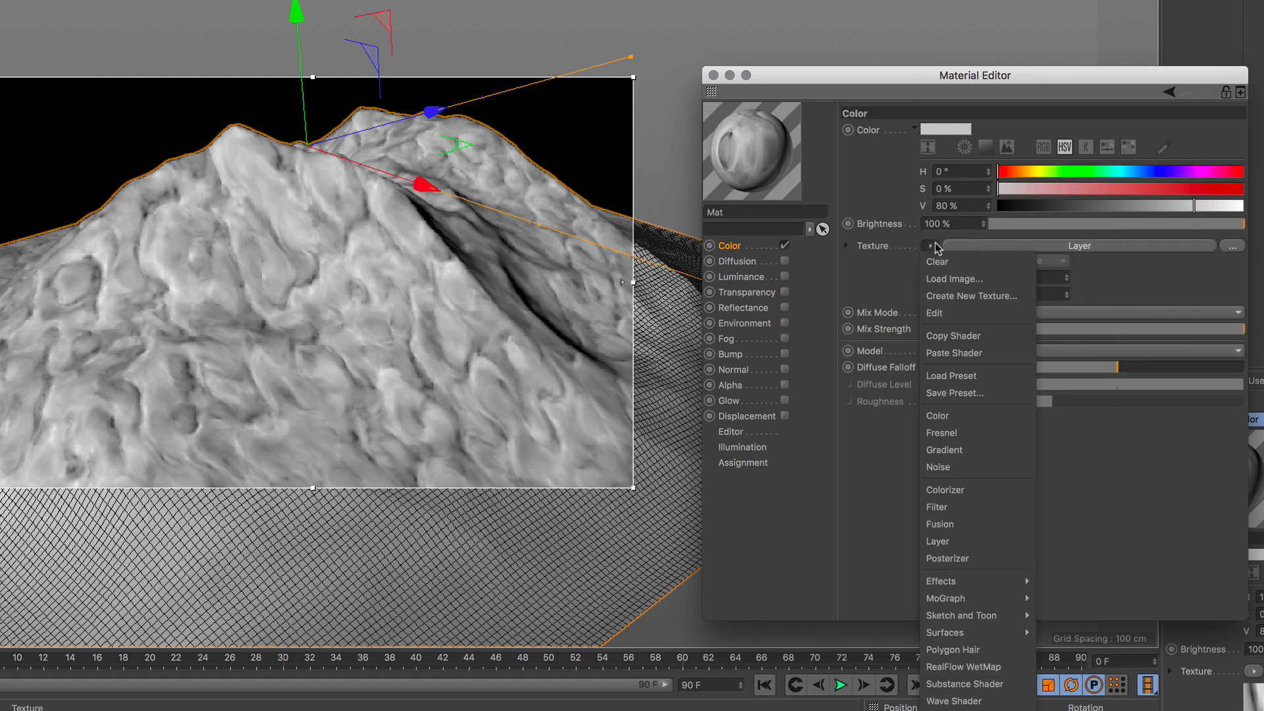
click(971, 526)
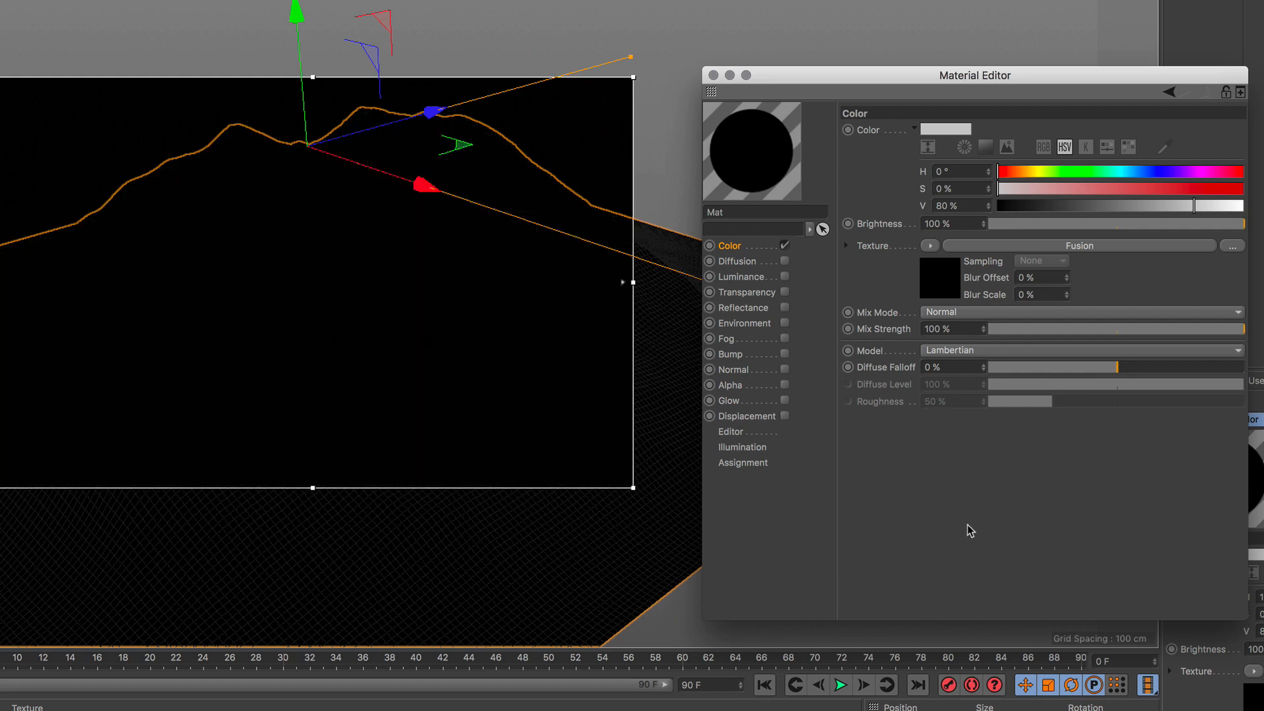
click(1097, 248)
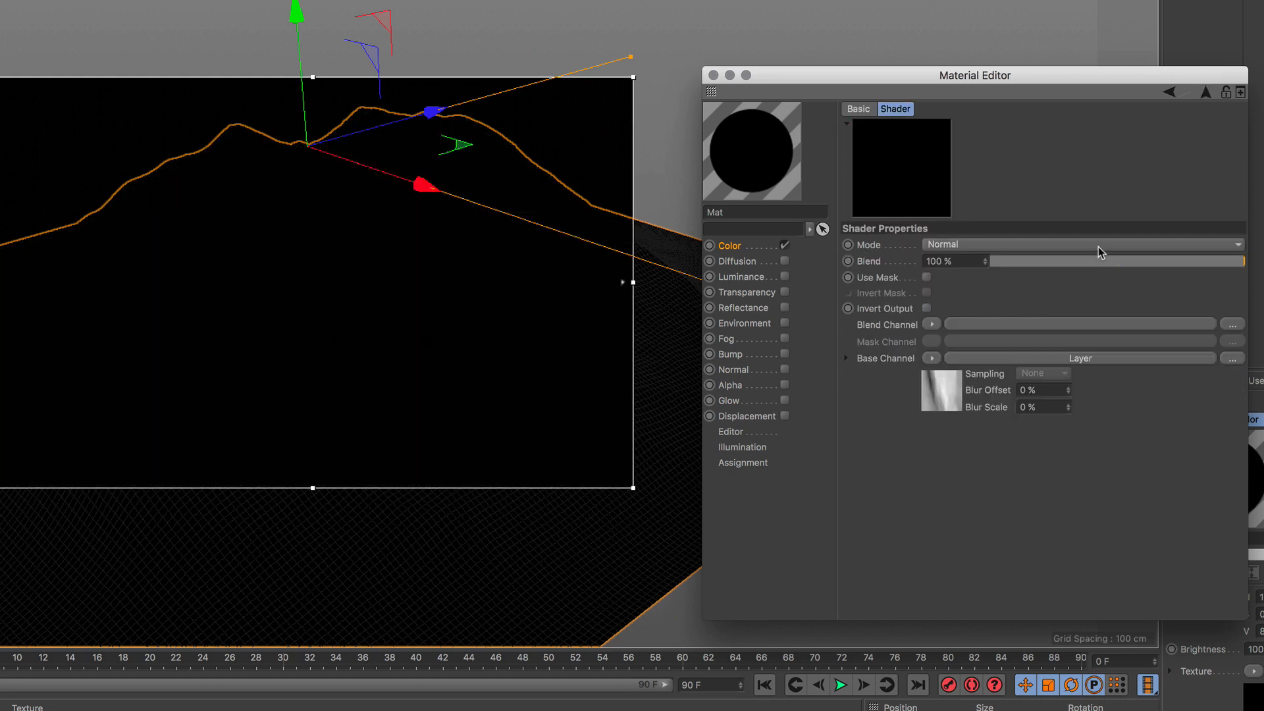
click(927, 277)
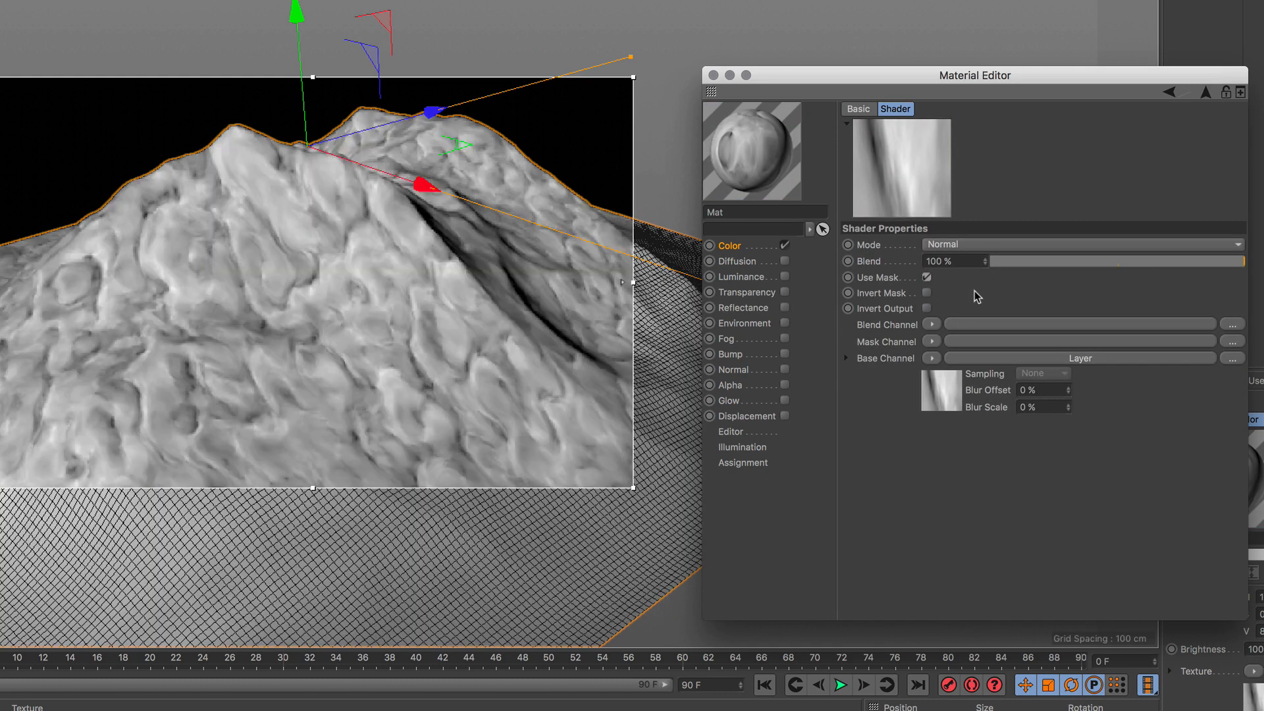